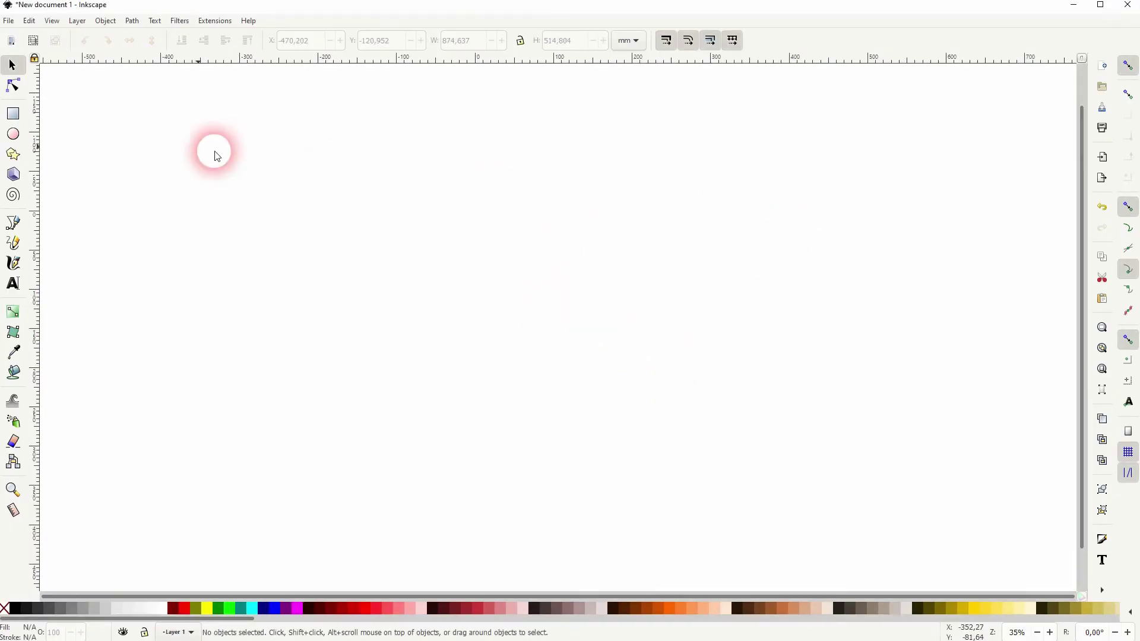
Draw a large black circle and move it down and to the right
left_click(13, 135)
mouse_move(392, 171)
left_mouse_down()
mouse_move(578, 323)
mouse_move(580, 359)
left_mouse_up()
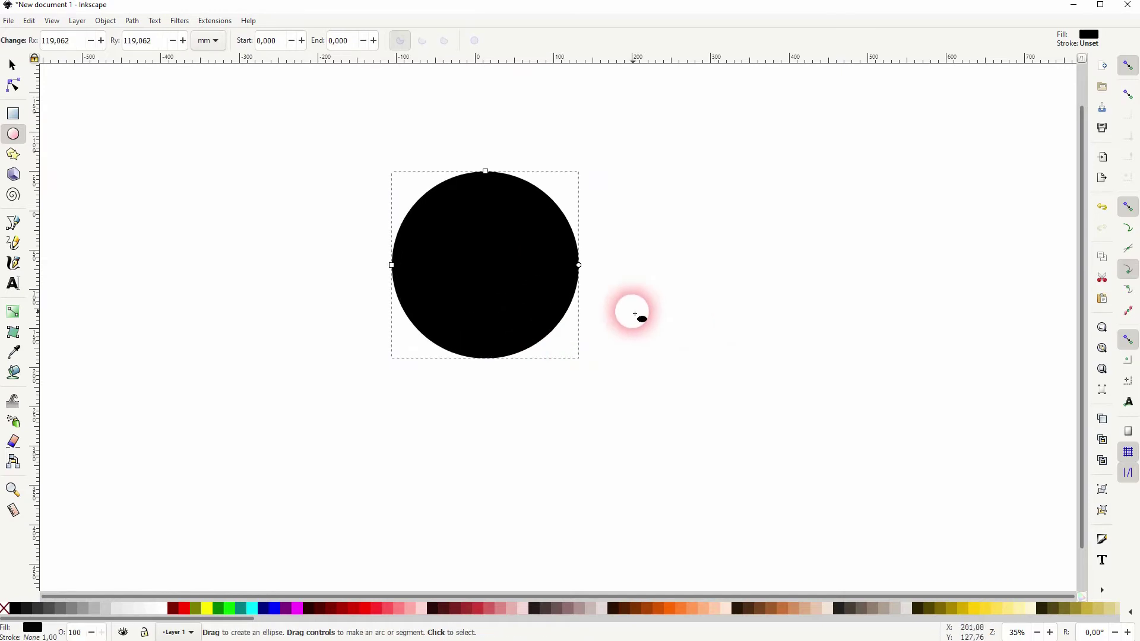
left_click(12, 66)
left_click_drag(473, 241, 635, 355)
Draw a small 18.899 mm black dot against the circle's upper-left edge
left_click(13, 134)
left_click_drag(363, 231, 553, 285)
left_click(10, 63)
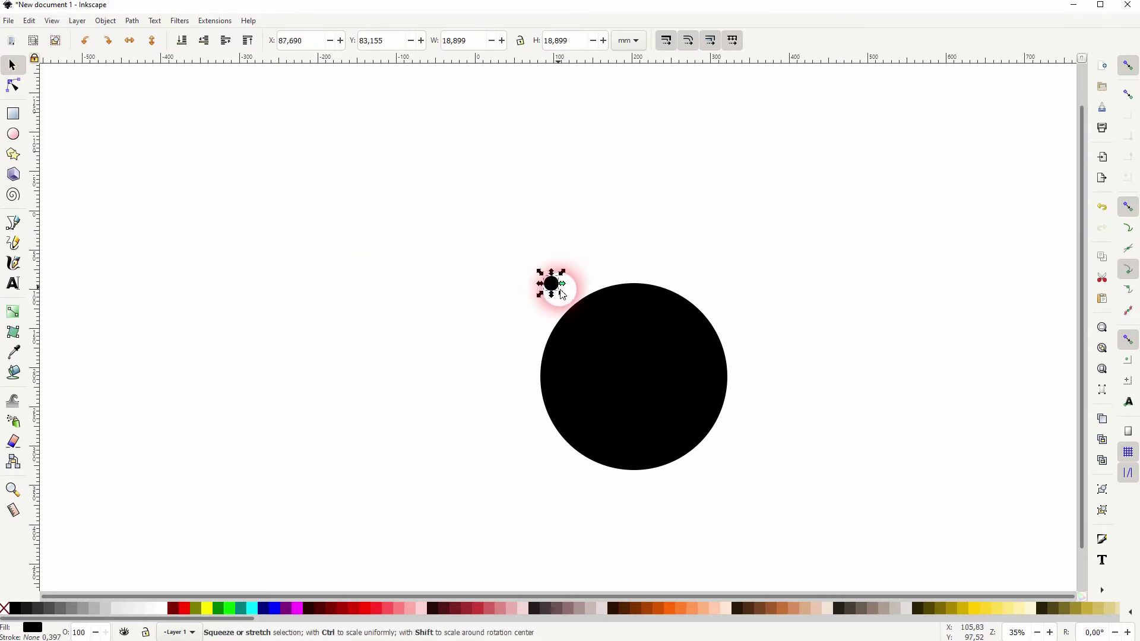
Select the small dot and the big circle and convert both to paths
left_click(663, 385)
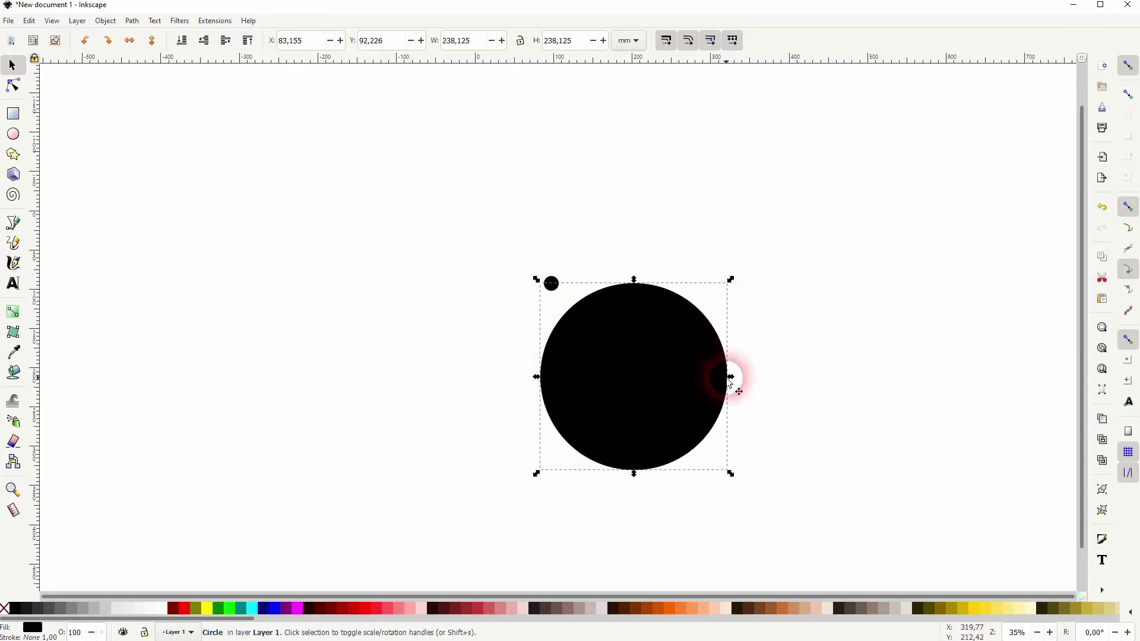
left_click_drag(377, 509, 825, 214)
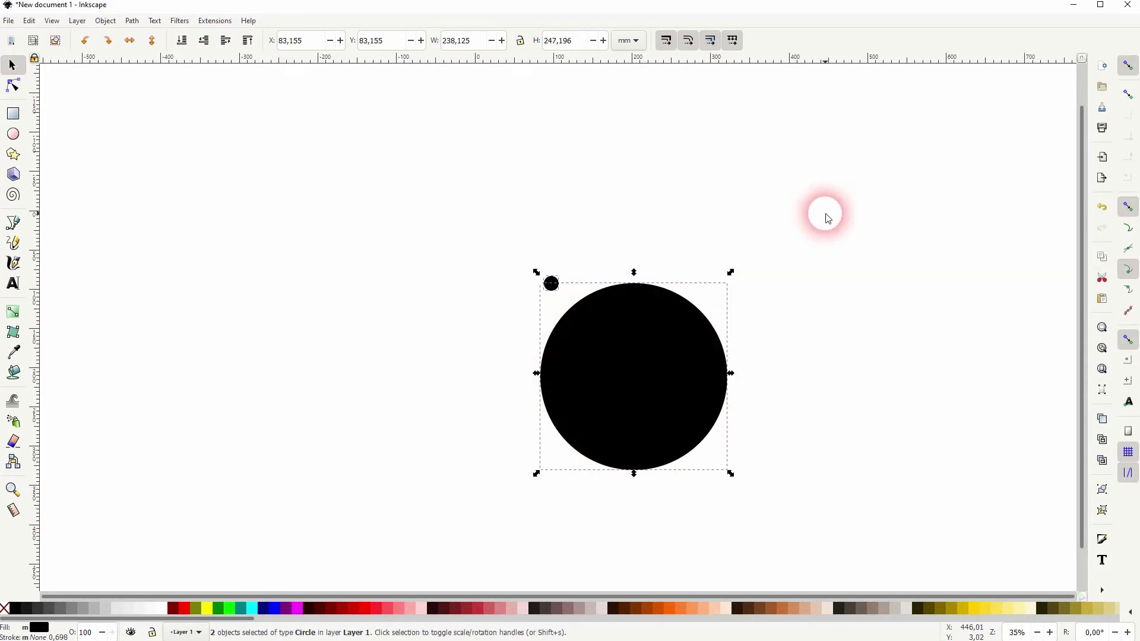
left_click(602, 244)
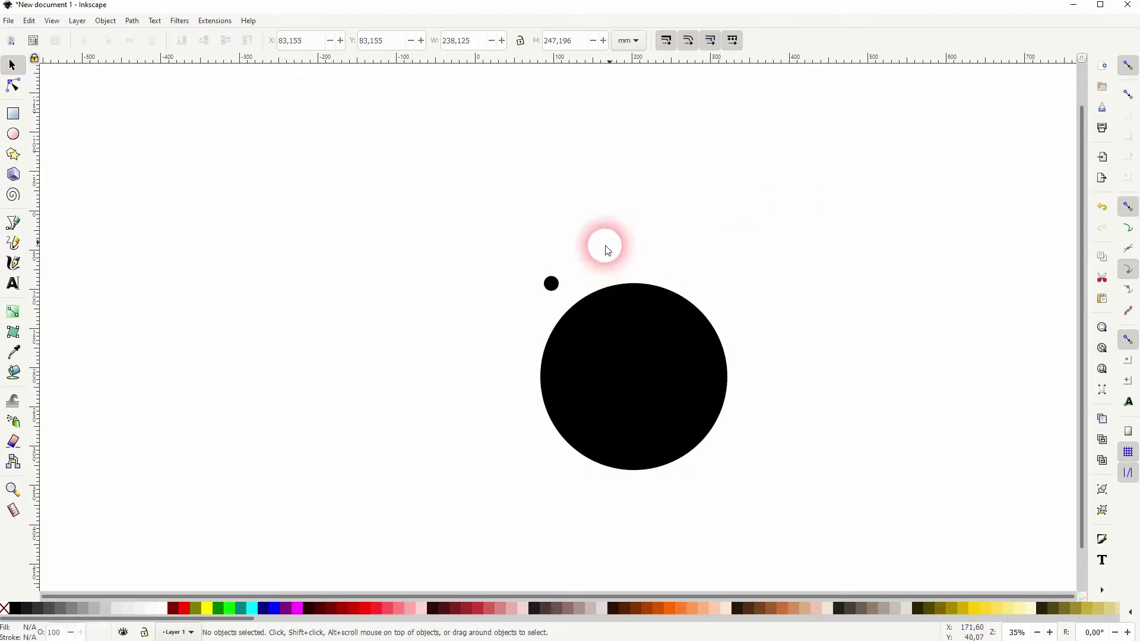
left_click(553, 286)
left_click(636, 303, "shift")
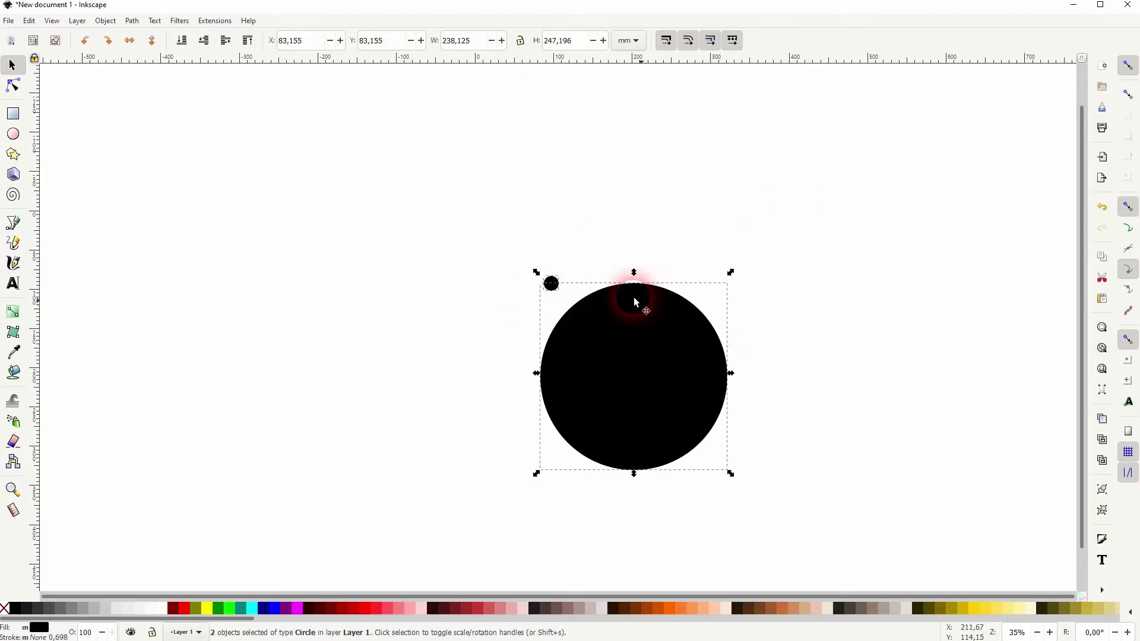
left_click(130, 8)
left_click(133, 24)
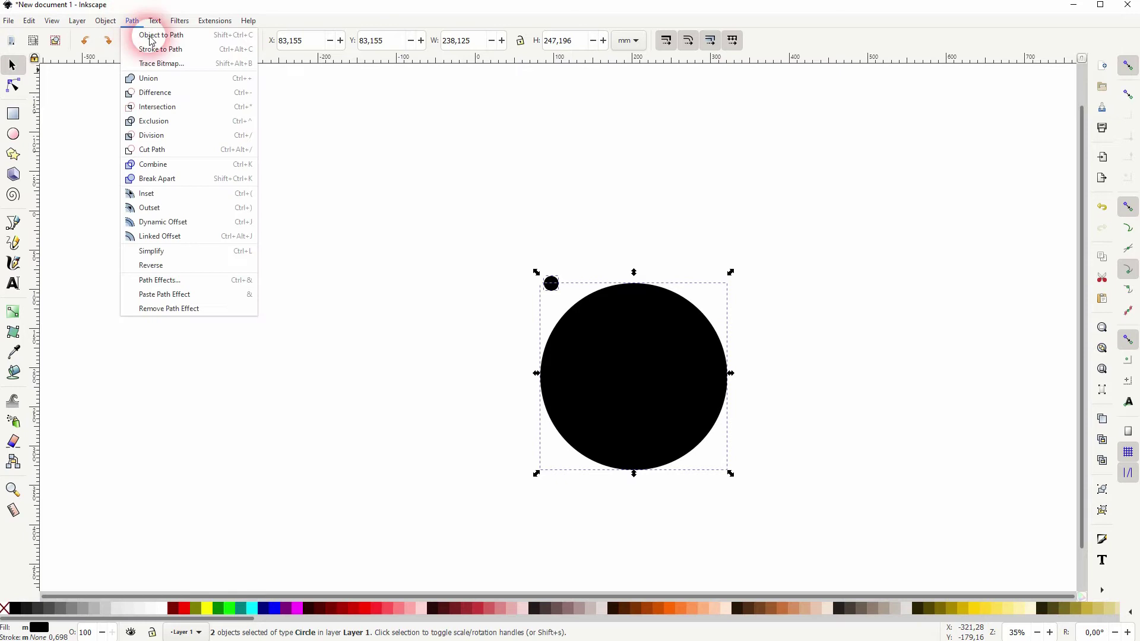
left_click(151, 36)
Open the Scatter extension from Generate from Path and move its dialog left
left_click(215, 21)
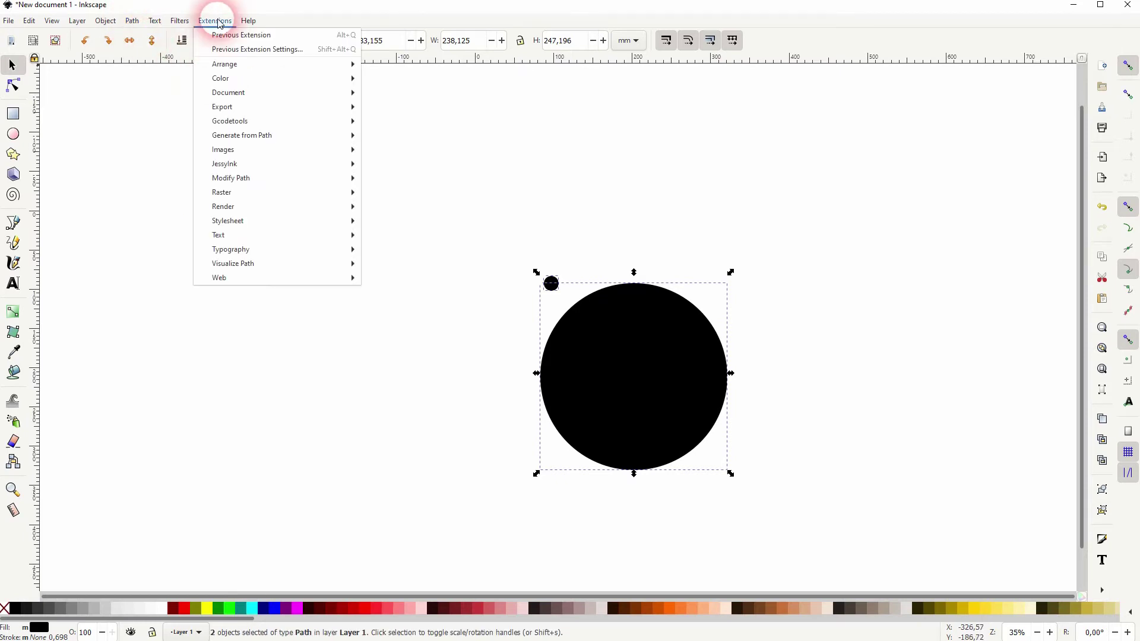
left_click(283, 137)
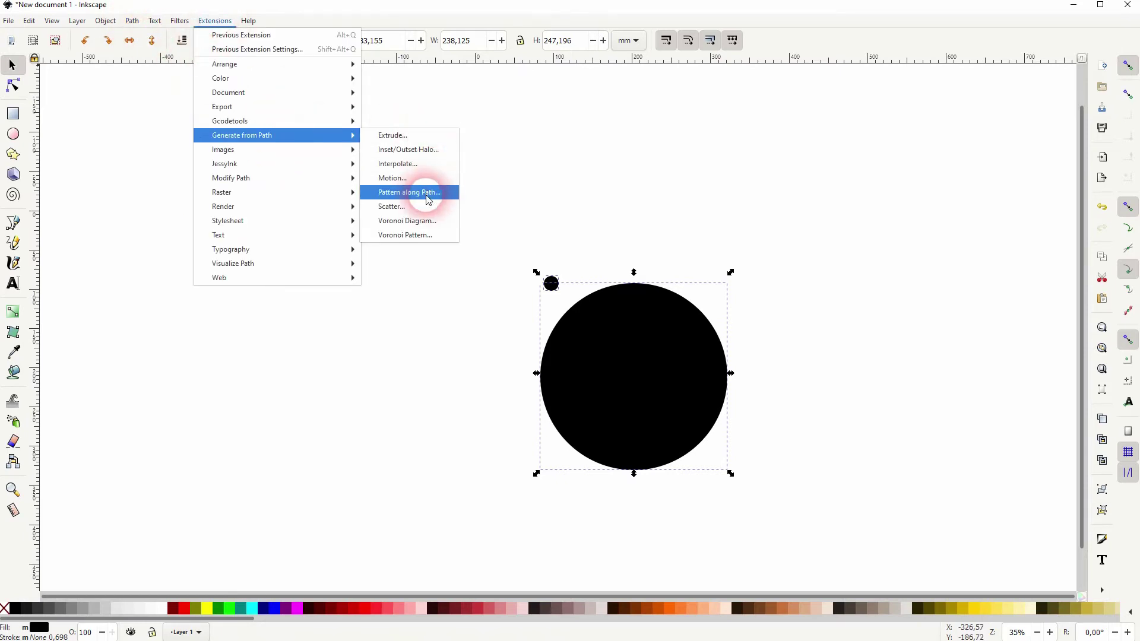
left_click(423, 212)
left_click_drag(579, 194, 298, 177)
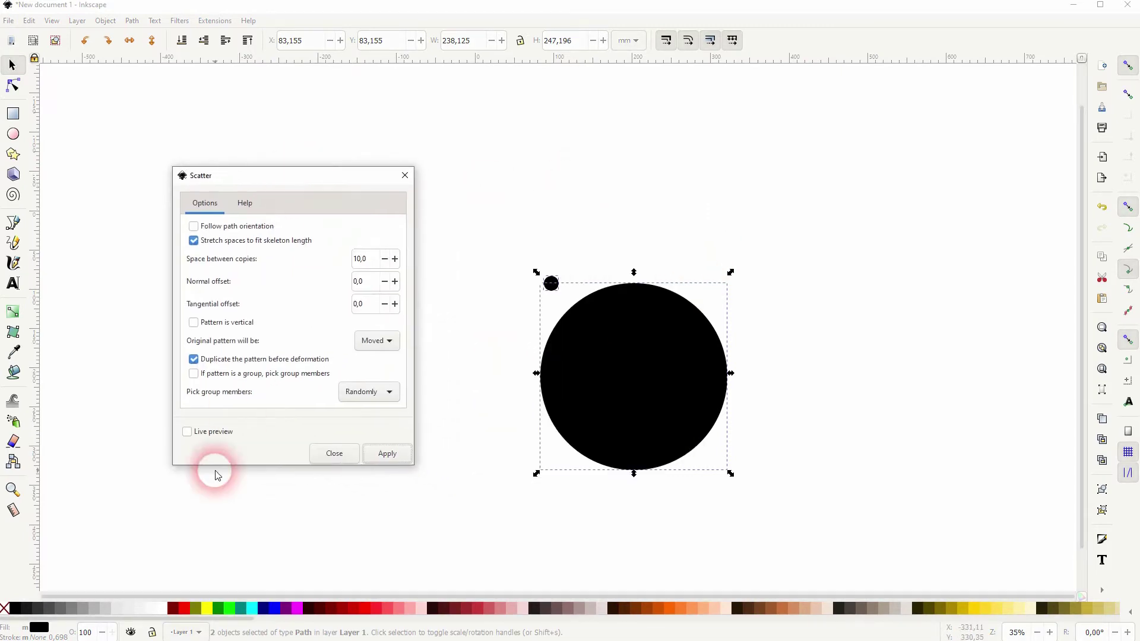
Turn on Live preview to check the scatter, then close Scatter without applying
left_click(212, 437)
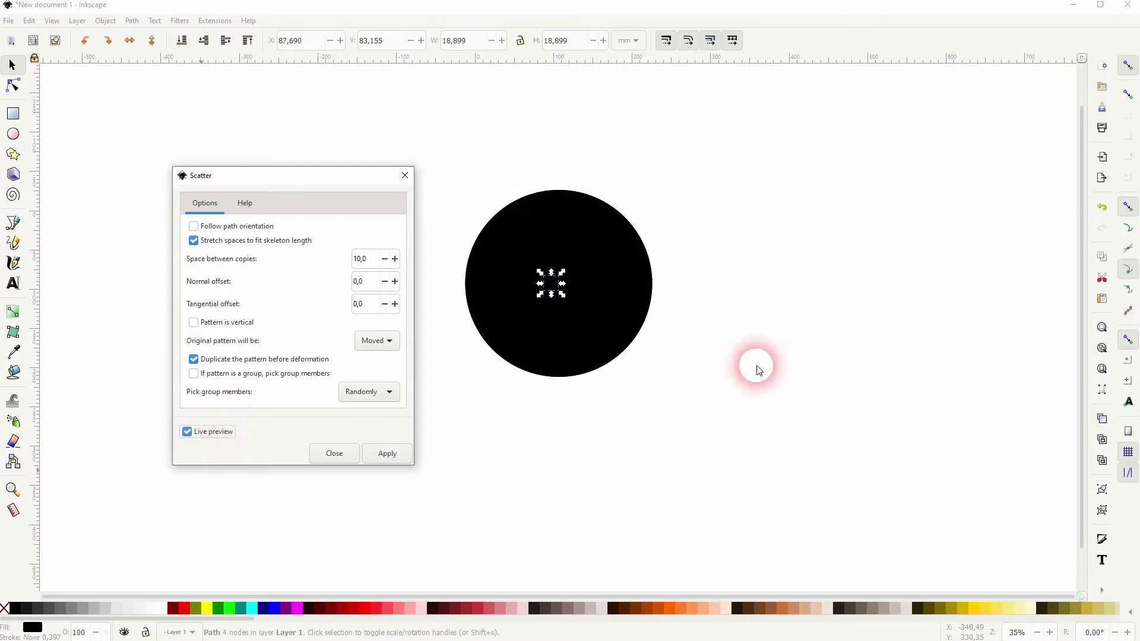
left_click(330, 461)
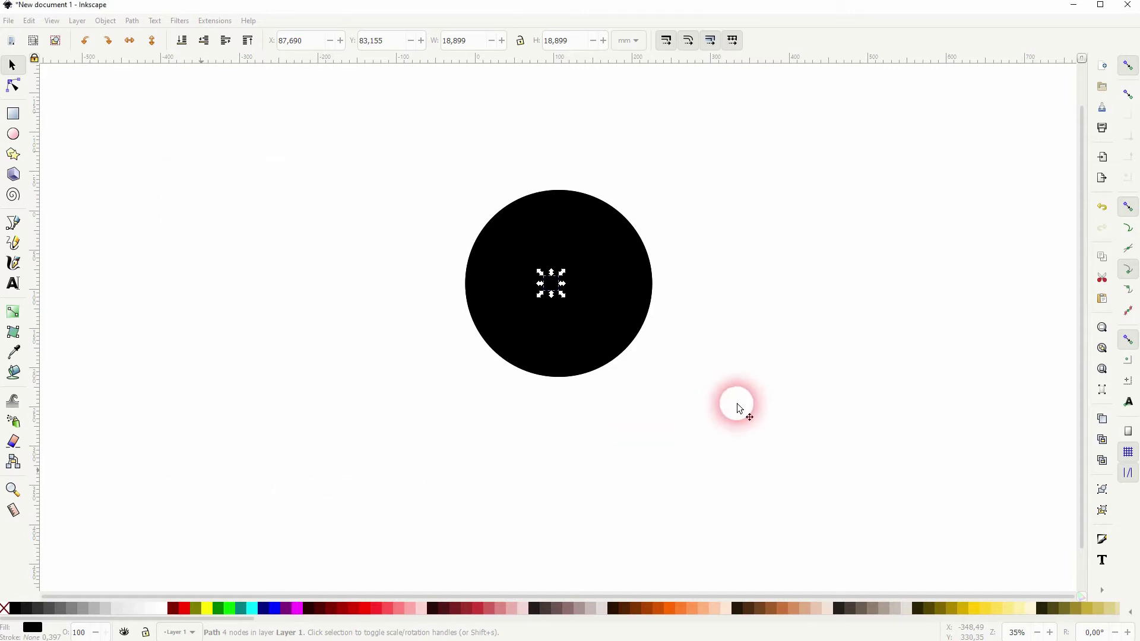
Lower the small dot to the bottom and convert both circles to paths
left_click(872, 350)
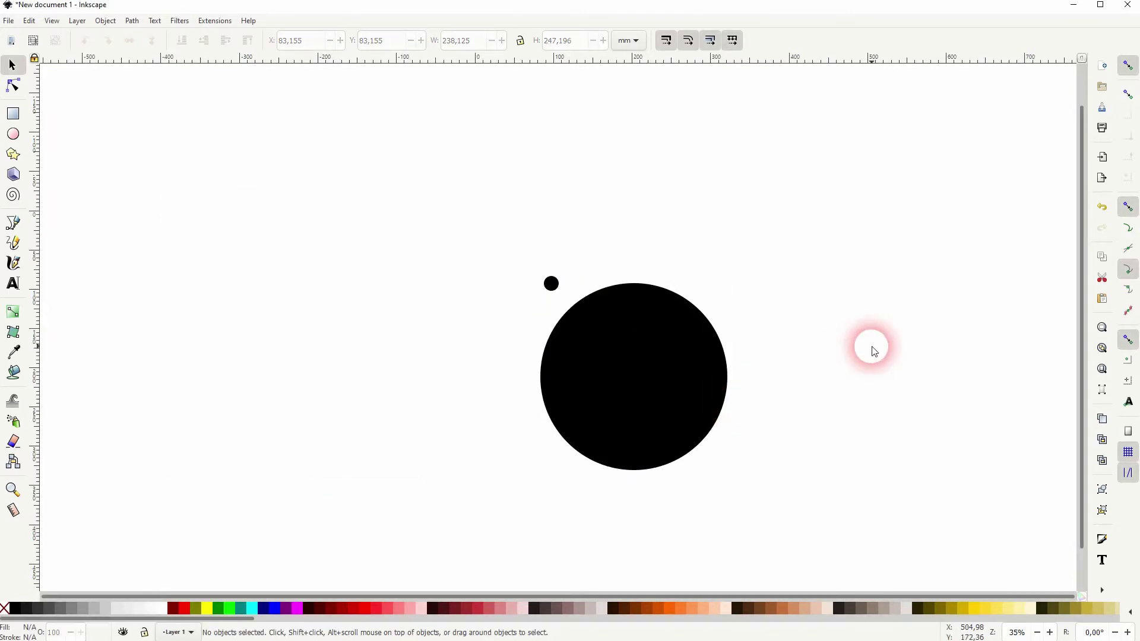
left_click(552, 284)
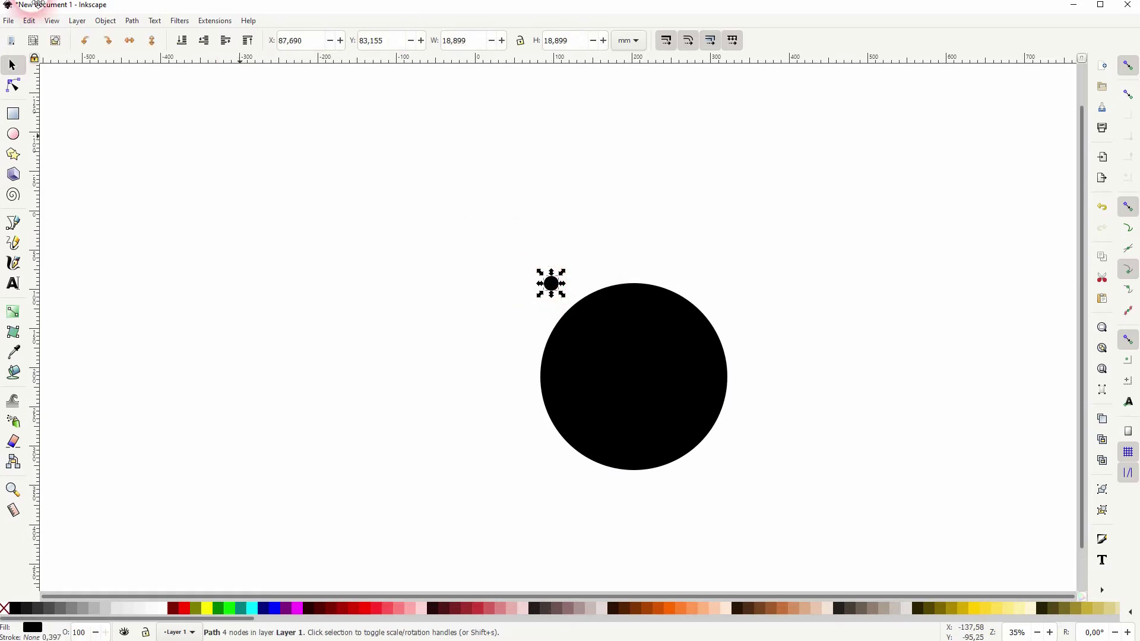
left_click(182, 40)
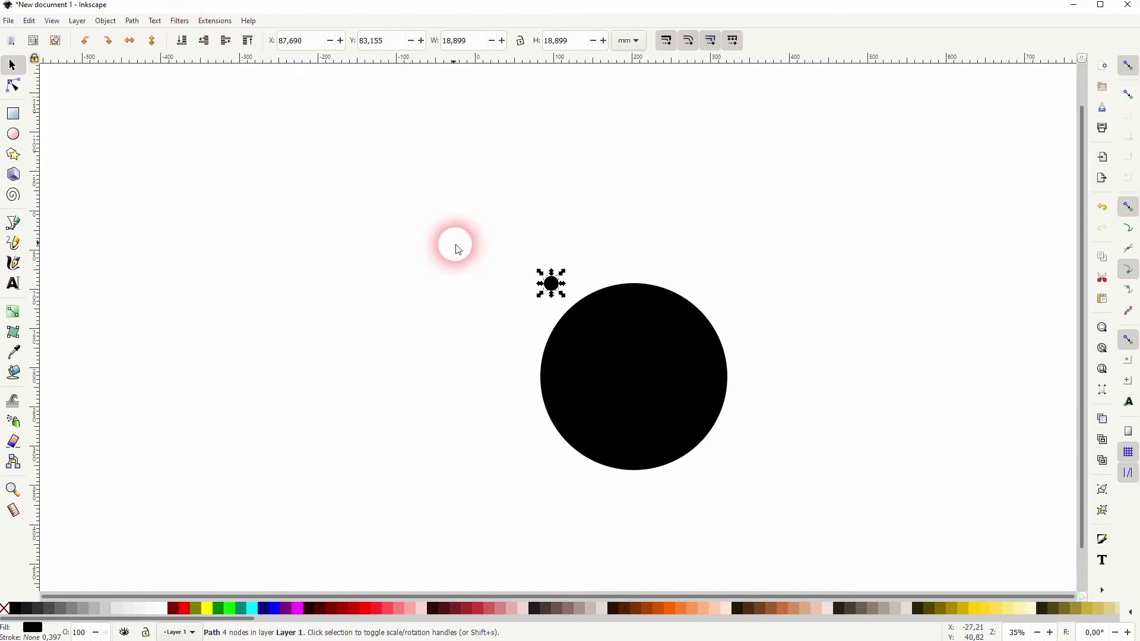
left_click_drag(456, 244, 811, 477)
left_click(131, 21)
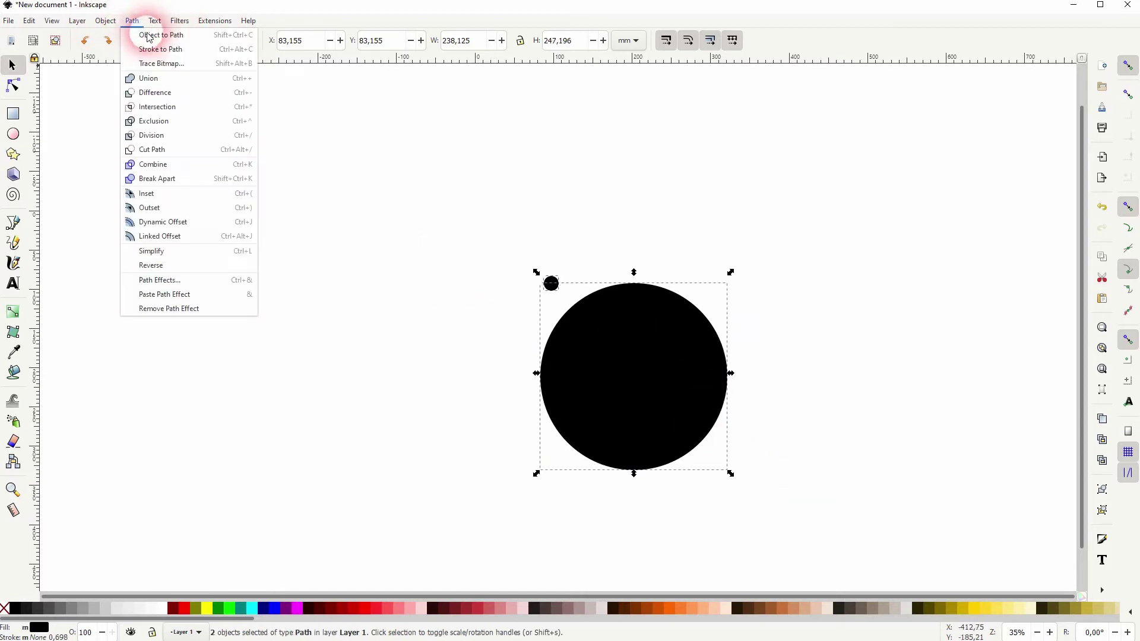
left_click(148, 34)
Reopen Scatter, live-preview the result, and close it without applying
left_click(214, 20)
mouse_move(331, 135)
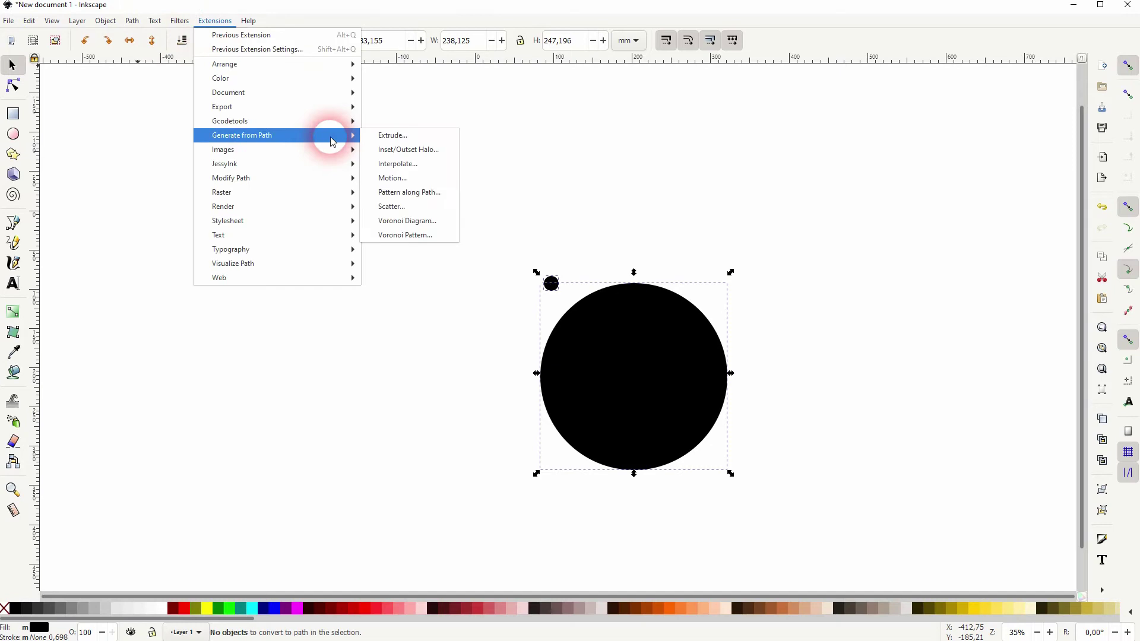
left_click(425, 207)
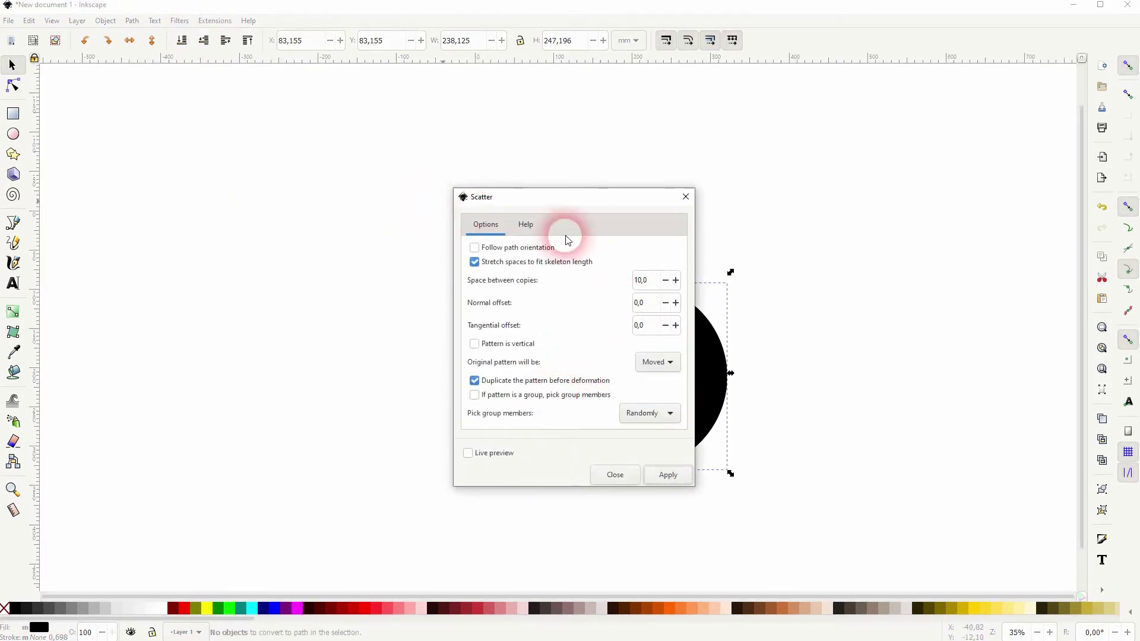
left_click_drag(537, 183, 289, 186)
left_click(220, 446)
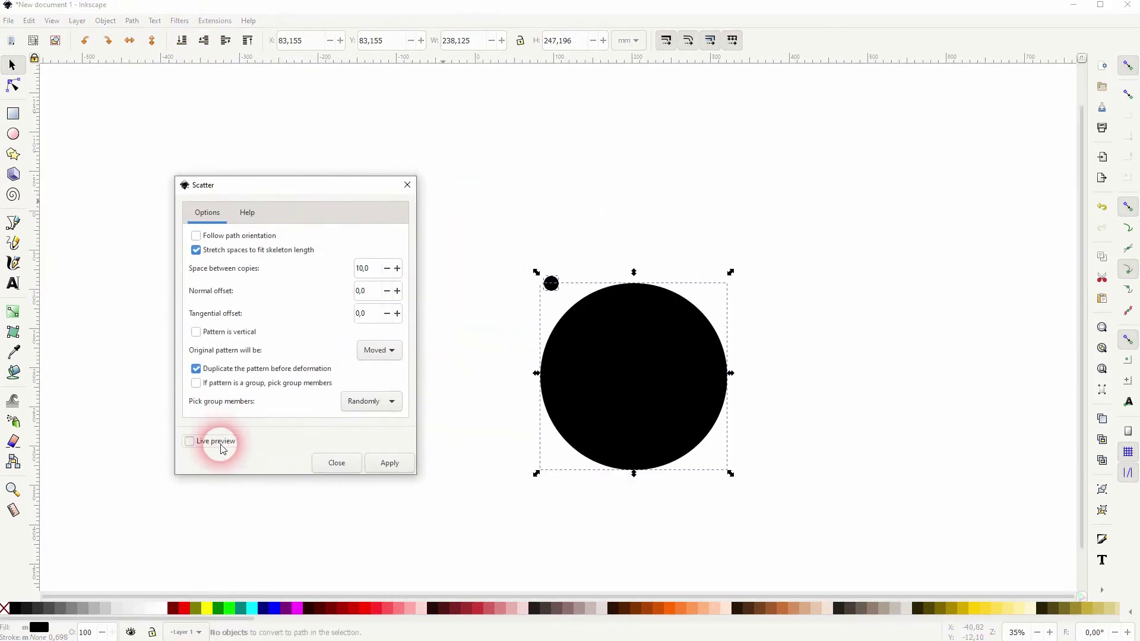
left_click(286, 458)
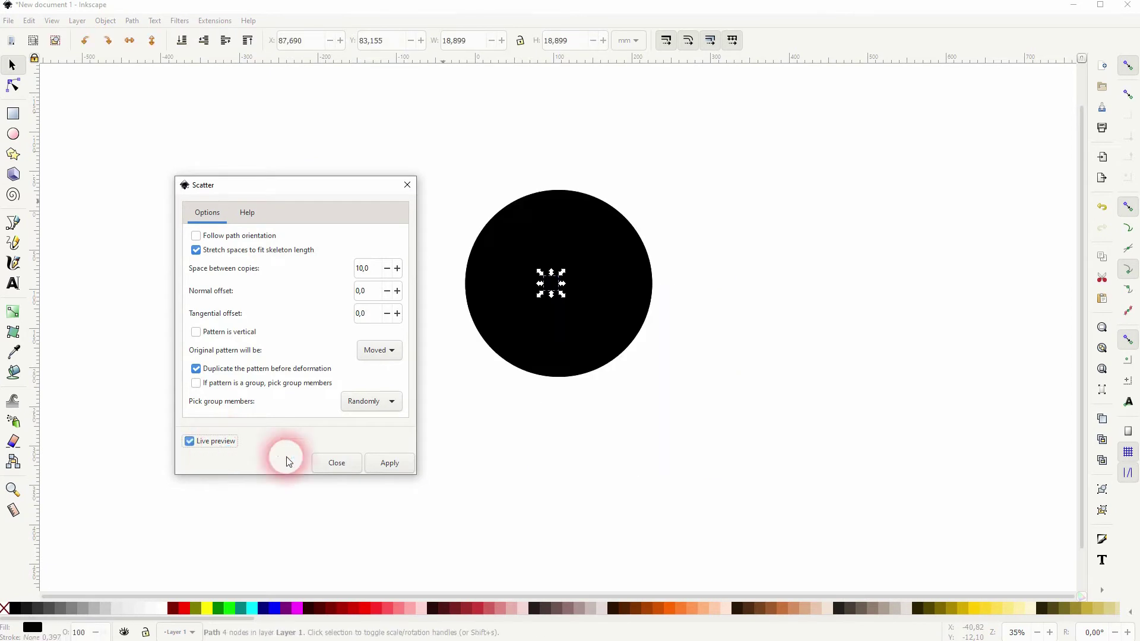
left_click(337, 463)
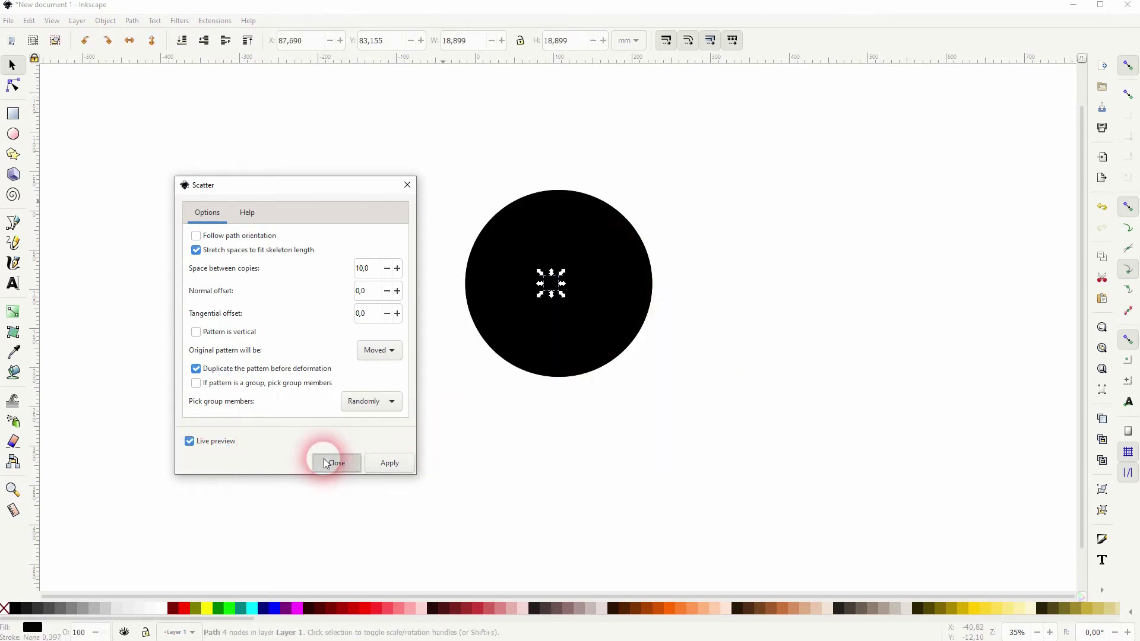
left_click(873, 395)
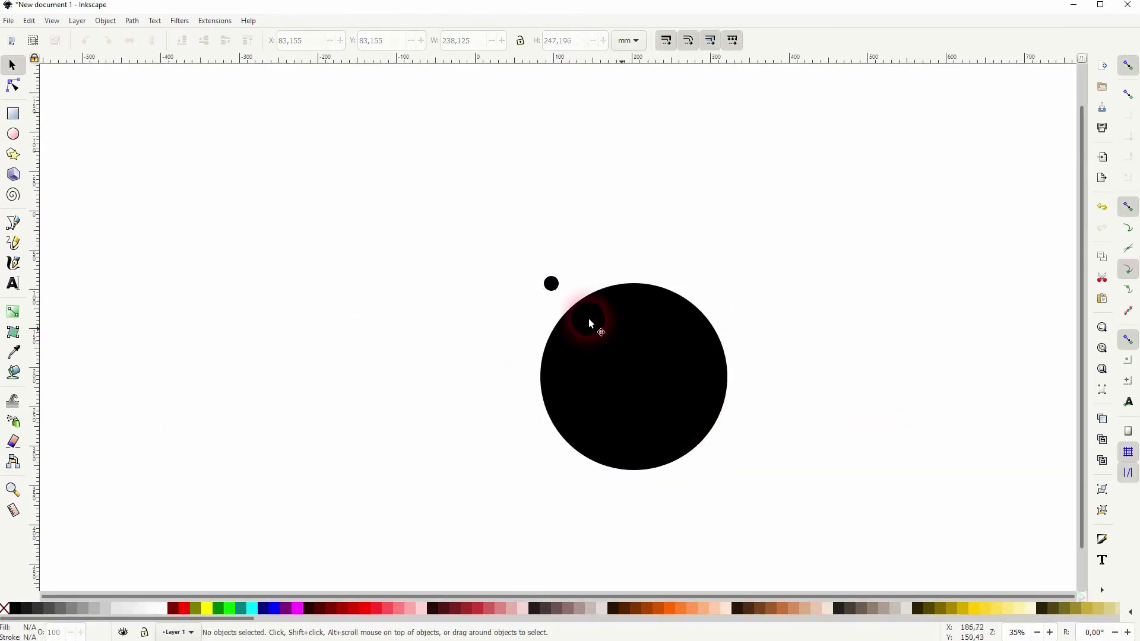
Move the small dot lower in the stacking order
left_click(551, 283)
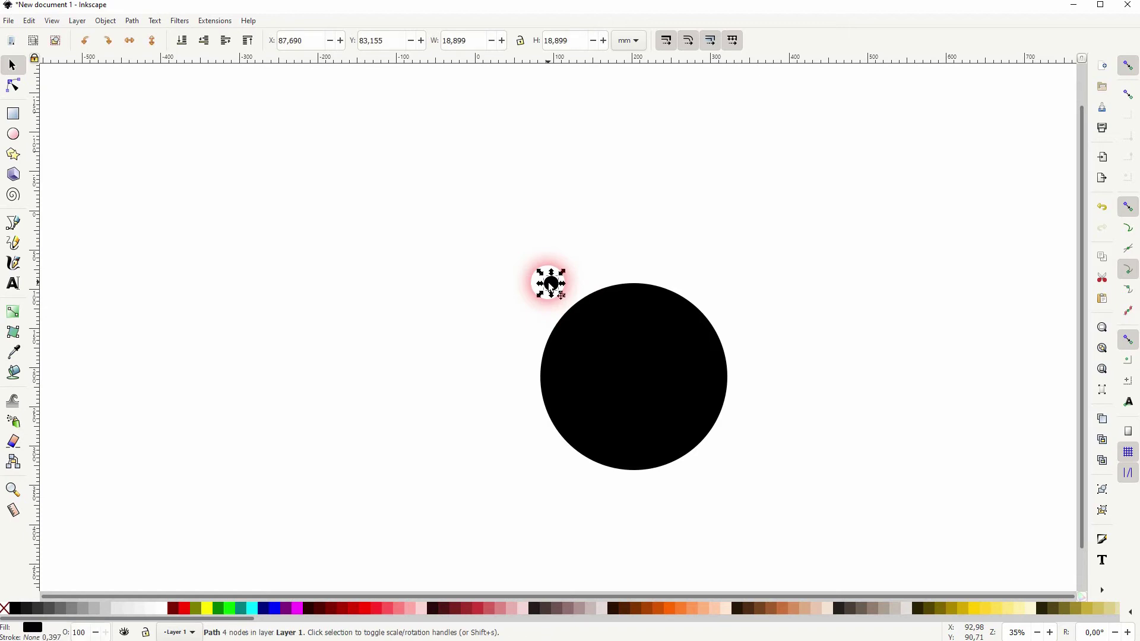
left_click(123, 25)
mouse_move(104, 21)
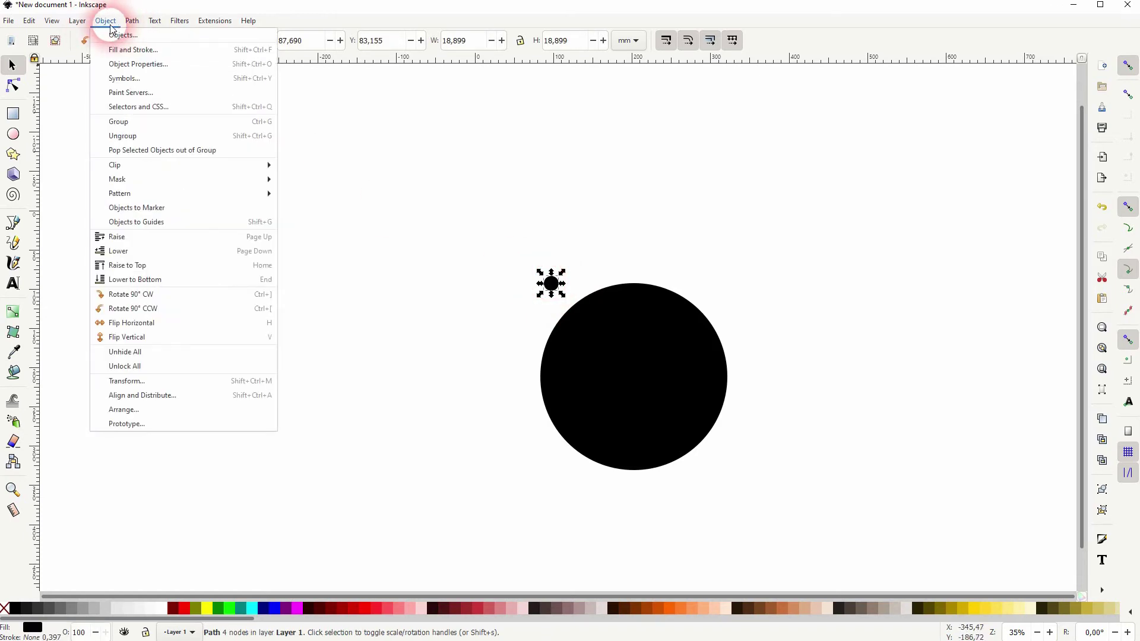
left_click(192, 262)
Apply Scatter to the dot and big circle, creating a ring of 54 dots
left_click_drag(428, 247, 819, 499)
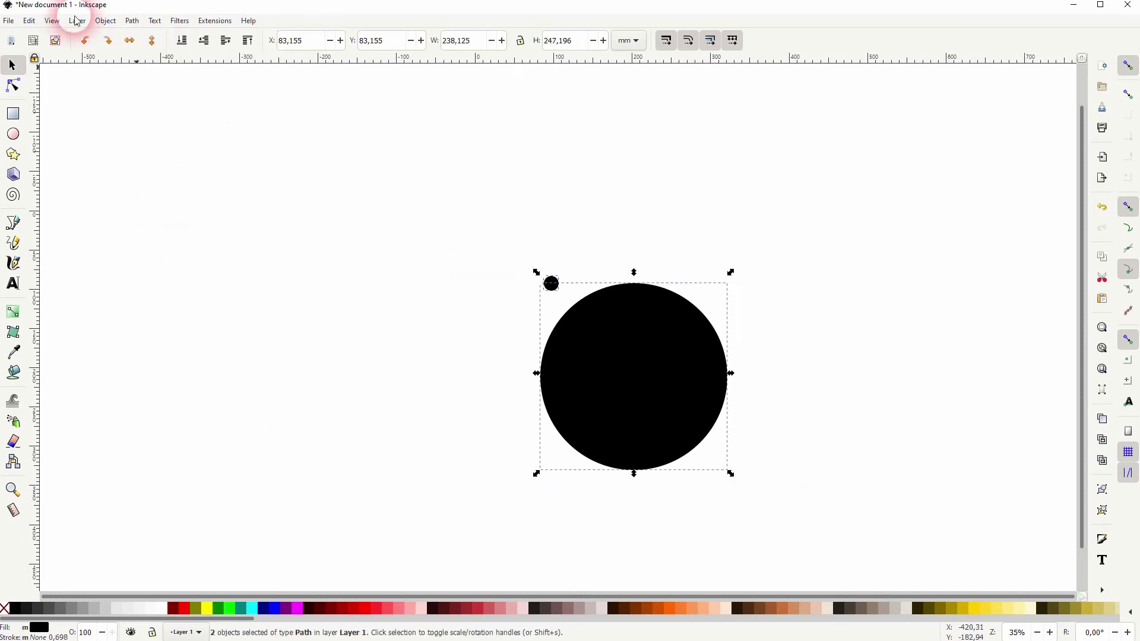
left_click(203, 24)
mouse_move(321, 140)
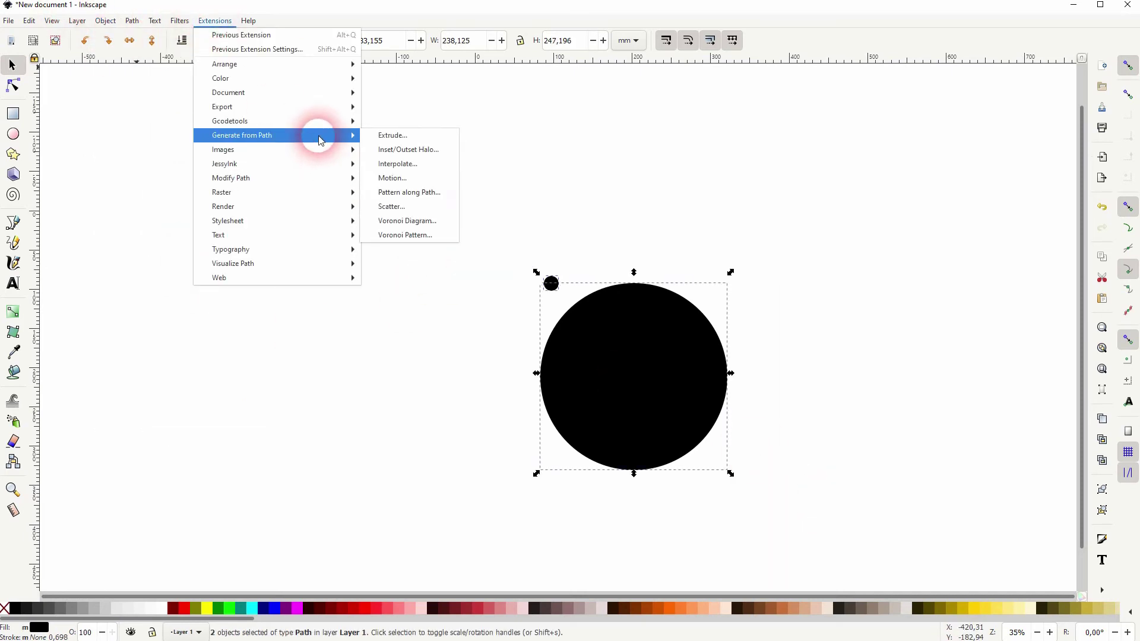
left_click(413, 206)
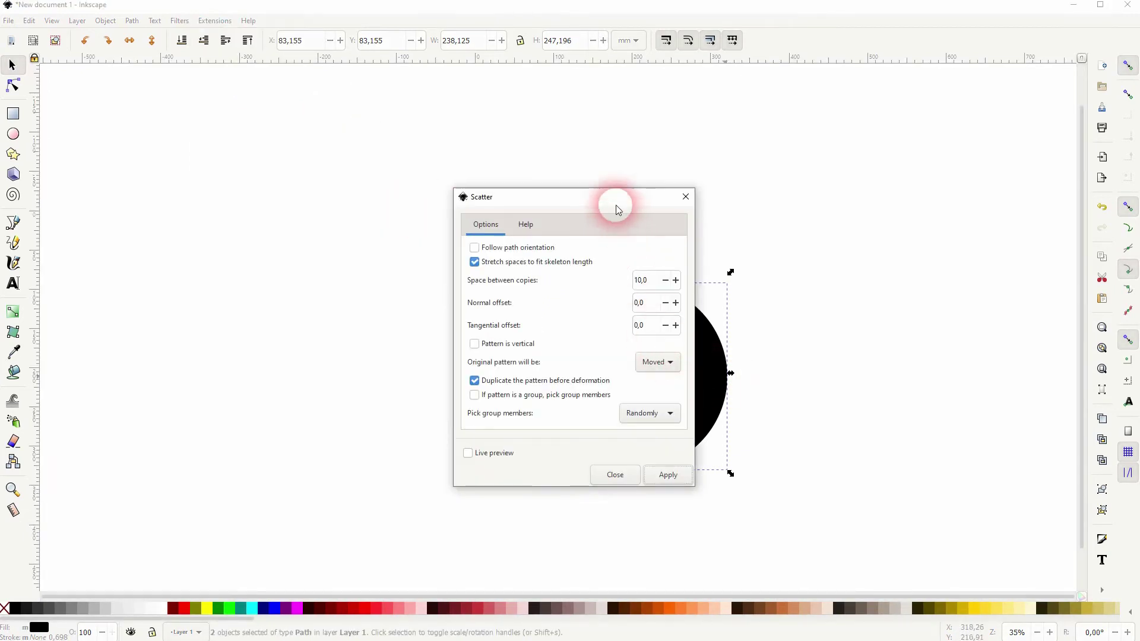
left_click_drag(616, 209, 317, 173)
left_click(344, 504)
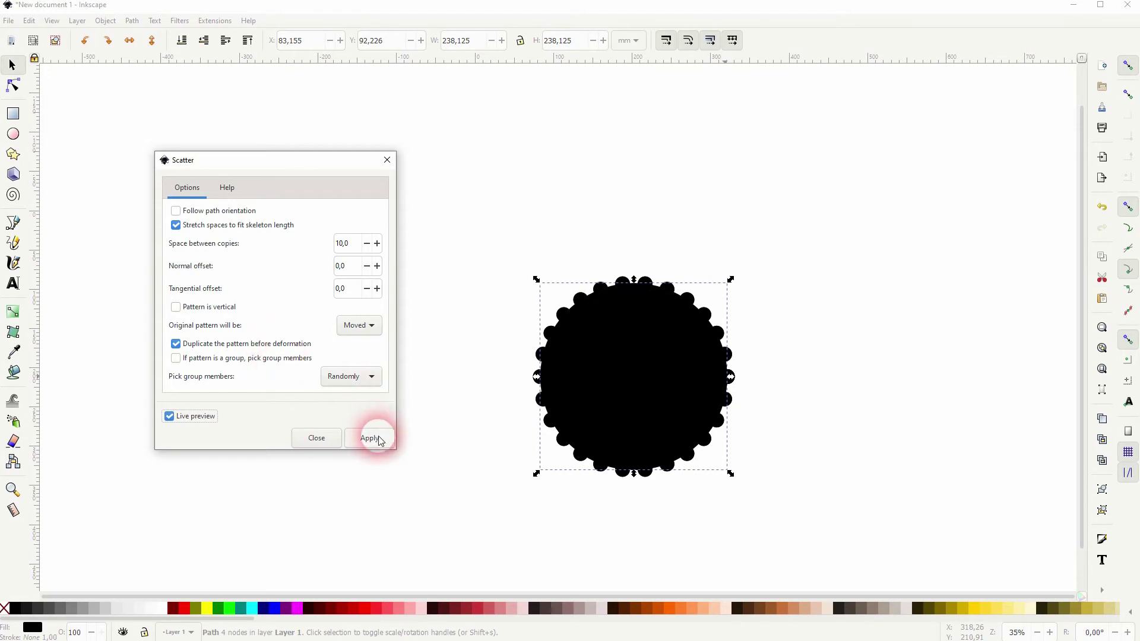
left_click(386, 160)
Delete the leftover big circle and move the dot ring up and right
left_click_drag(684, 383, 394, 315)
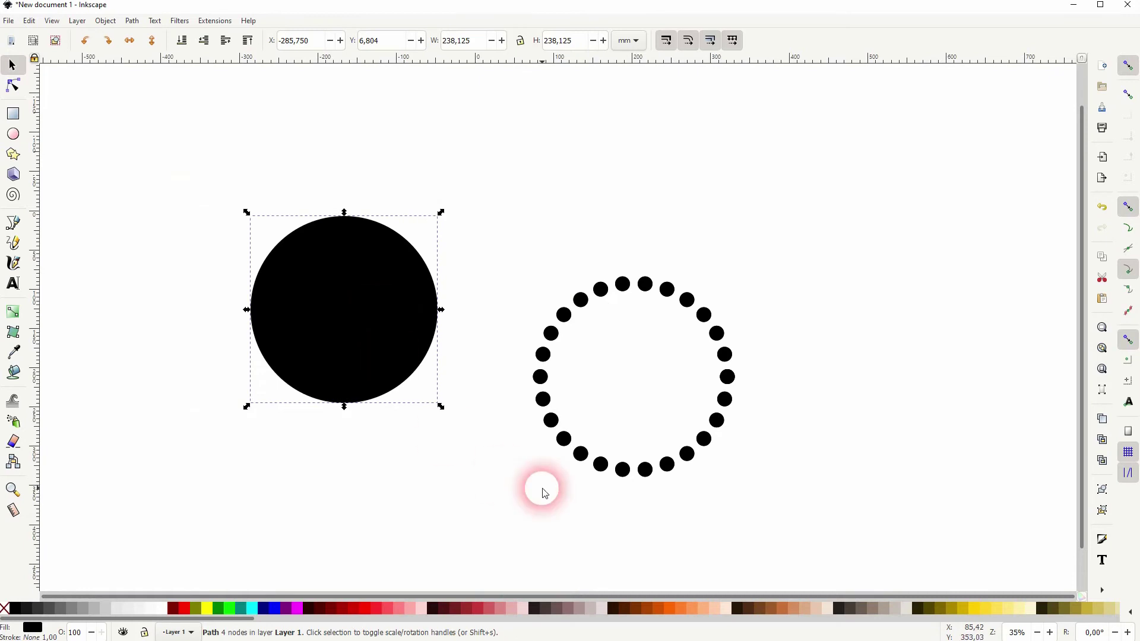
key("Delete")
left_click_drag(556, 337, 732, 181)
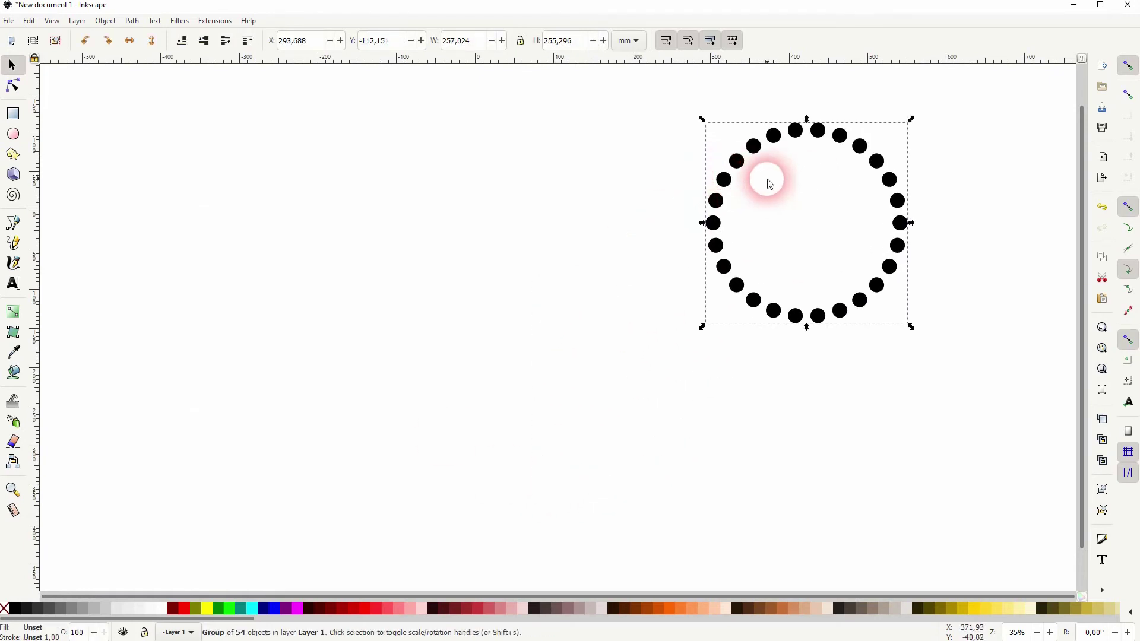
left_click(373, 268)
Draw a 185.208 mm black square and a 21.923 mm dot above its top-left corner
left_click(13, 114)
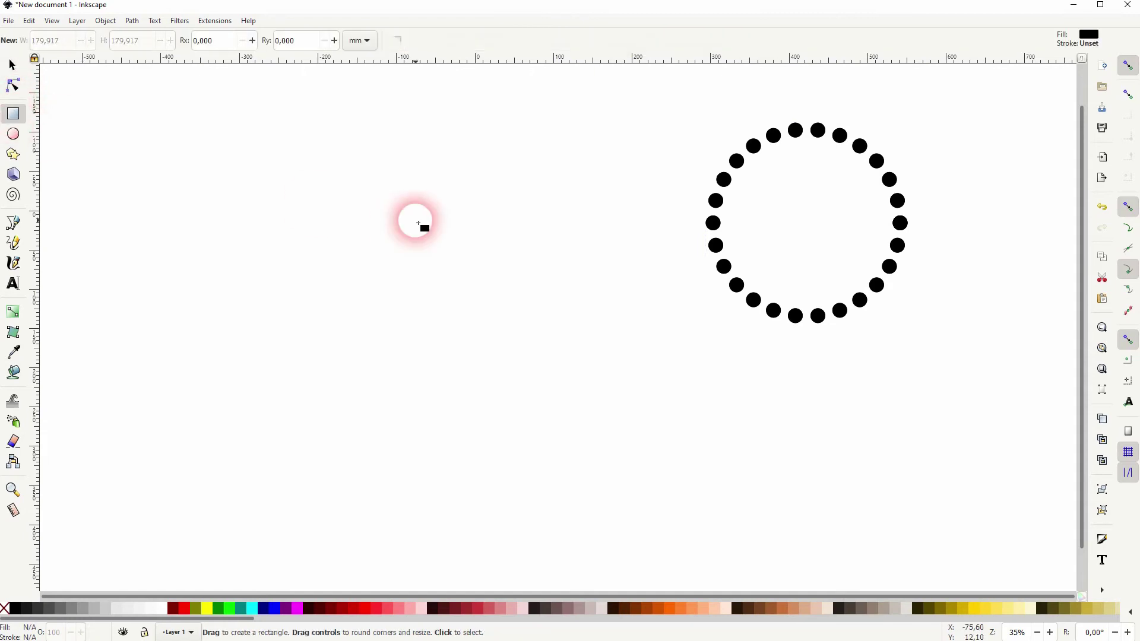
left_click_drag(318, 189, 464, 334)
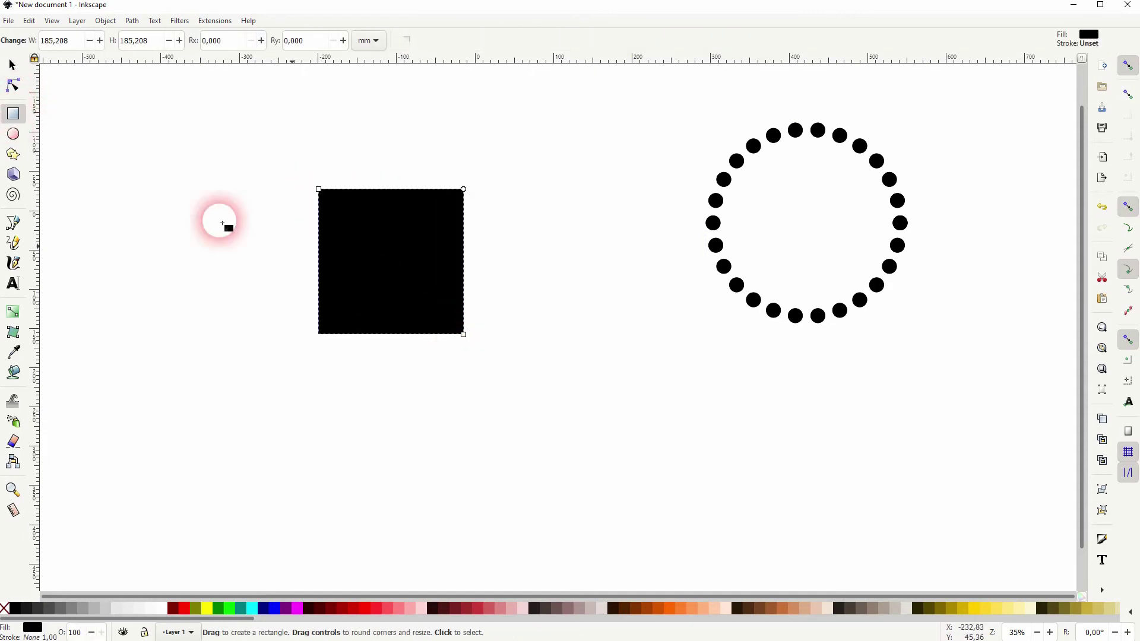
left_click(13, 134)
left_click_drag(112, 168, 305, 168)
left_click(10, 69)
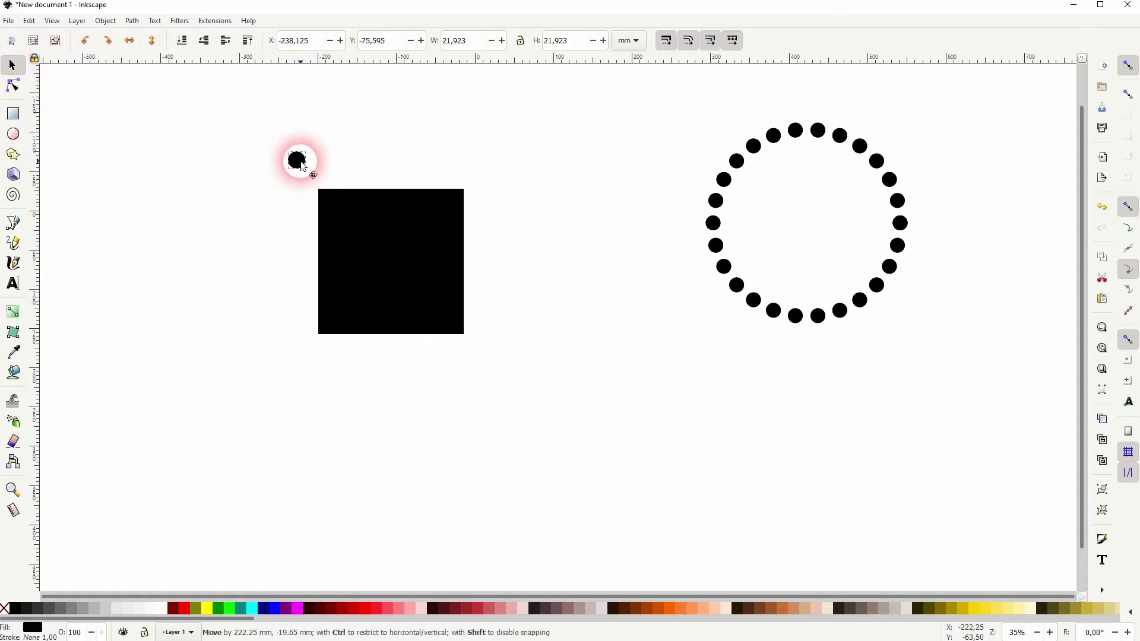
Raise the dot to the top and give the square no fill with a solid black stroke
left_click(107, 22)
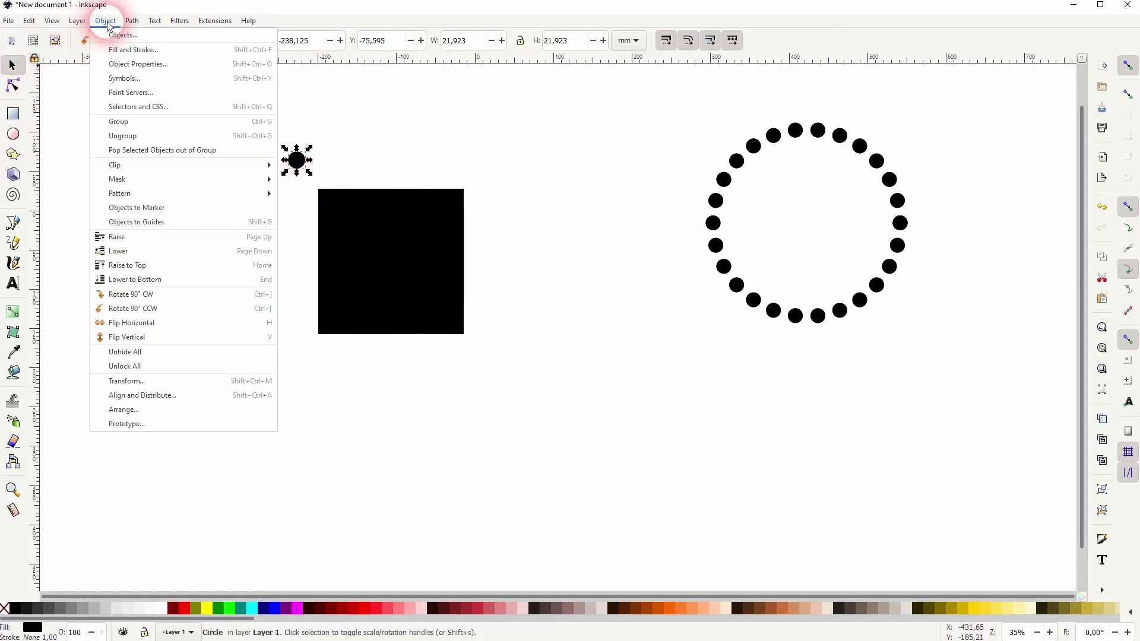
left_click(211, 267)
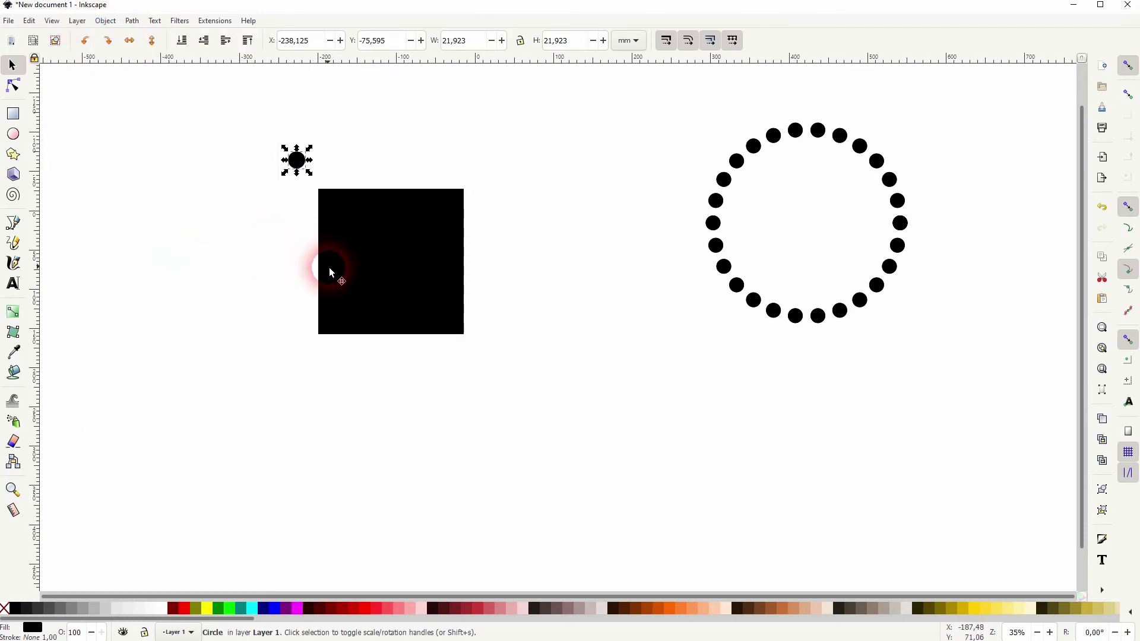
left_click(404, 283)
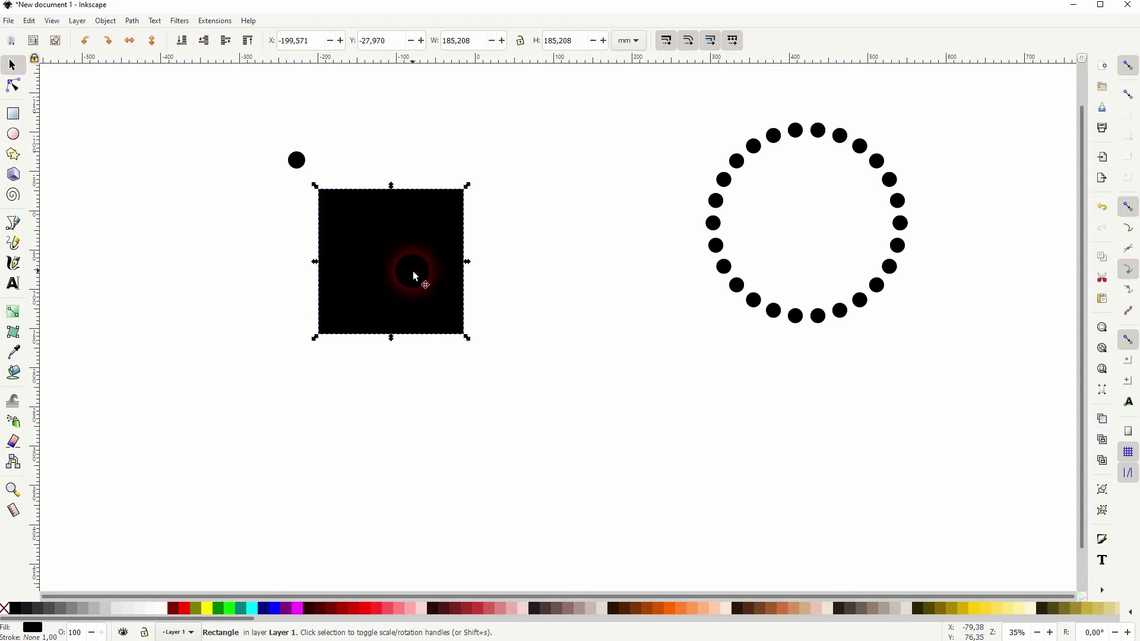
left_click(107, 21)
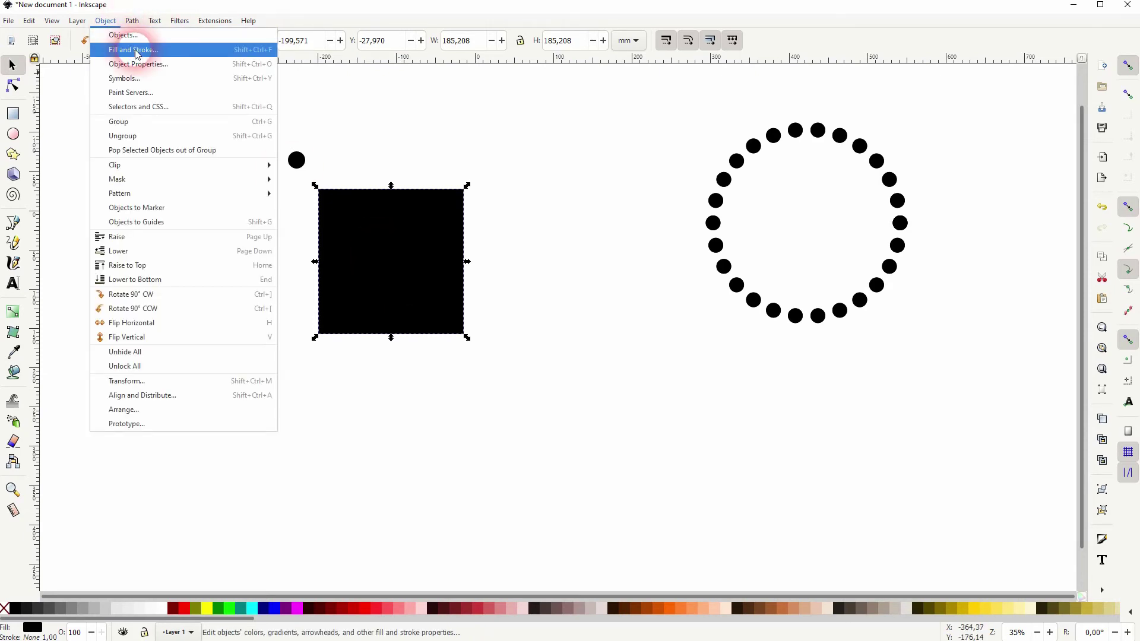
left_click(134, 50)
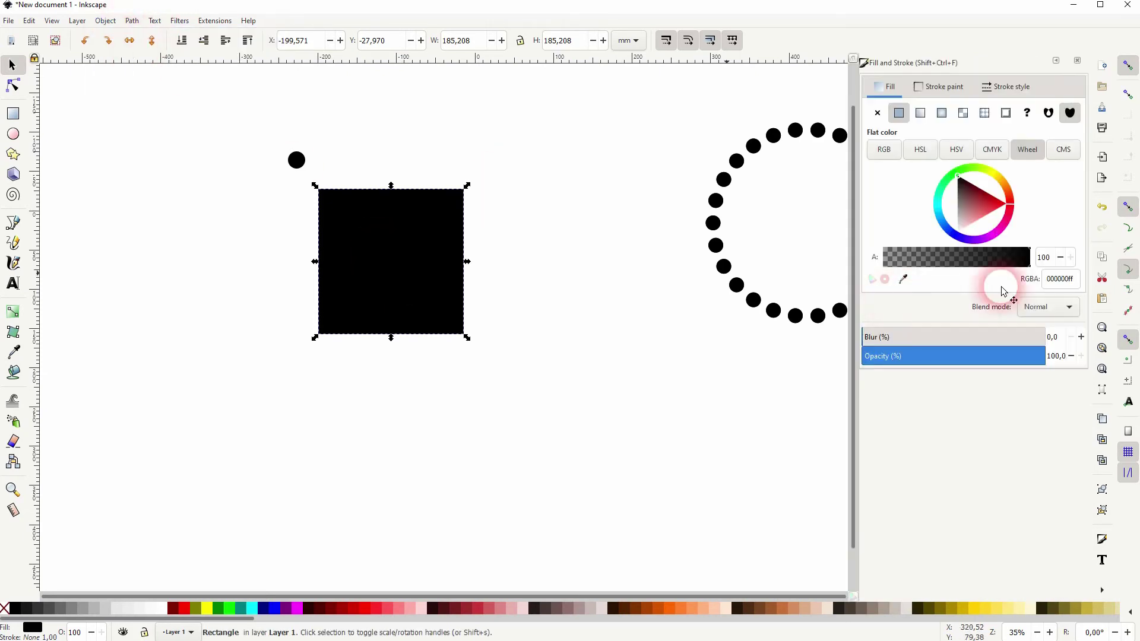
left_click(878, 113)
left_click(928, 101)
left_click(899, 113)
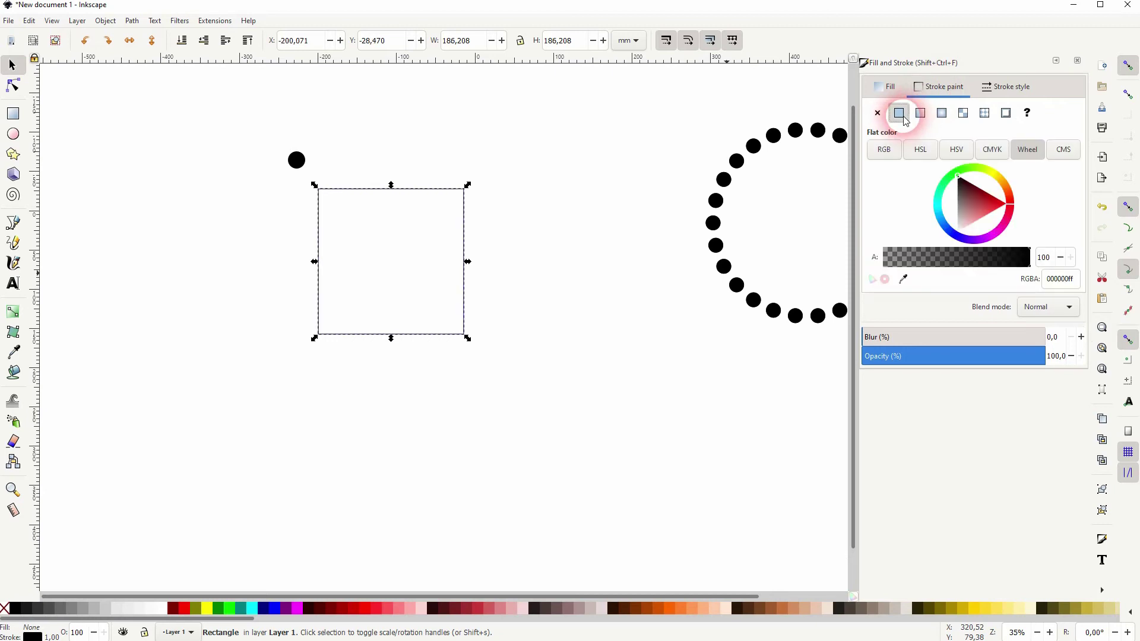
Select the dot and square outline together and convert them to paths
left_click(535, 362)
left_click_drag(240, 373, 518, 114)
left_click(132, 20)
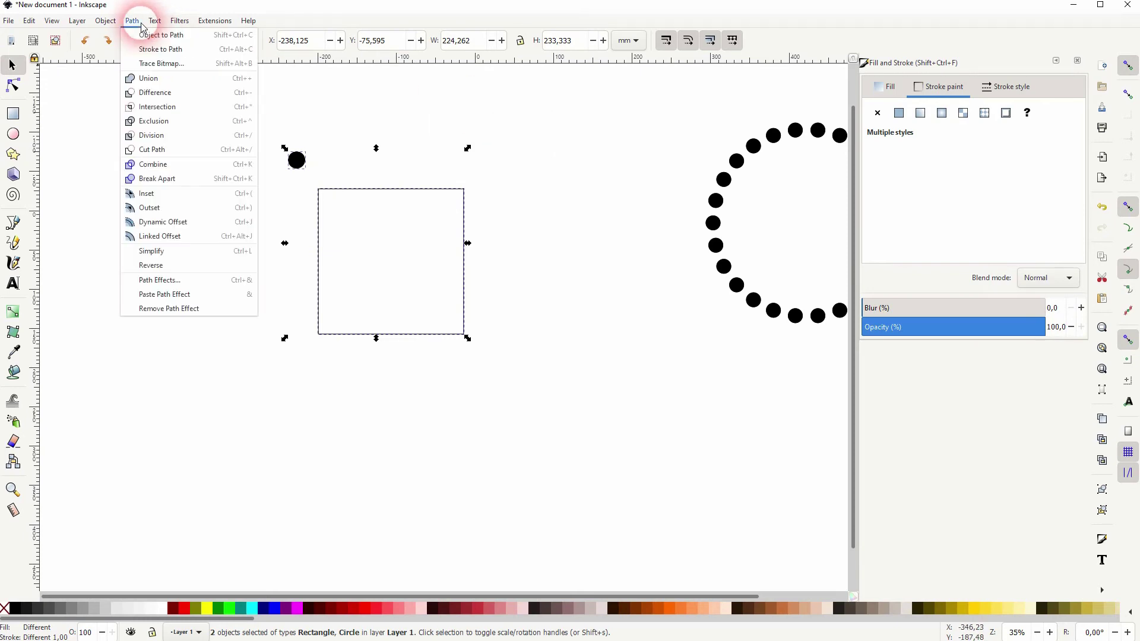
left_click(147, 41)
Open Scatter with Live preview and Stretch spaces to fit skeleton length enabled
left_click(214, 20)
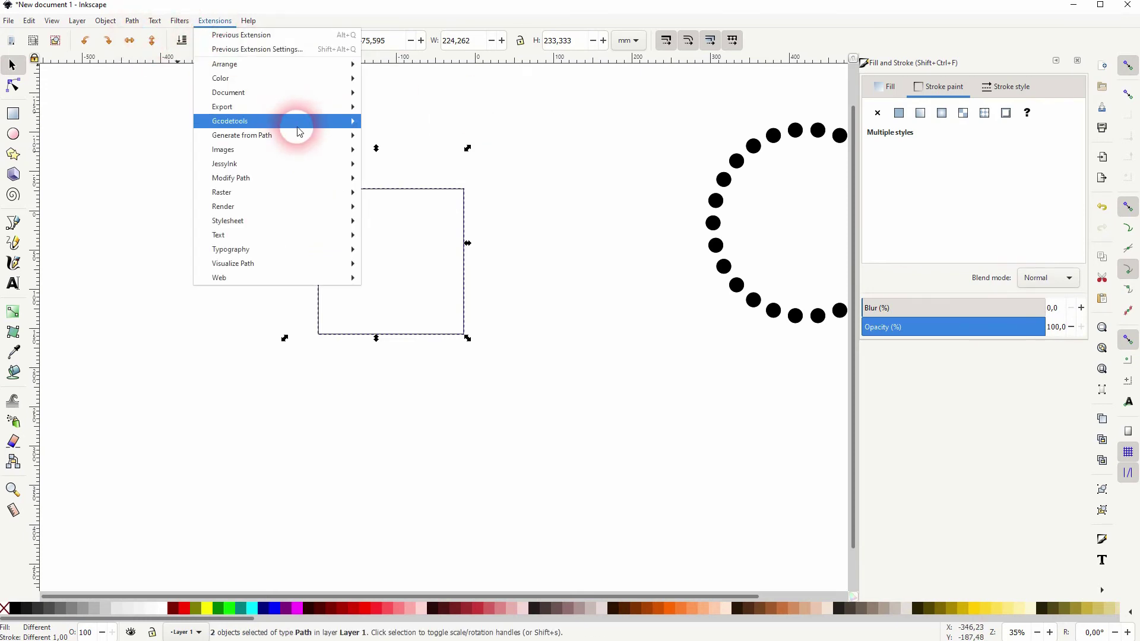
mouse_move(339, 134)
left_click(402, 207)
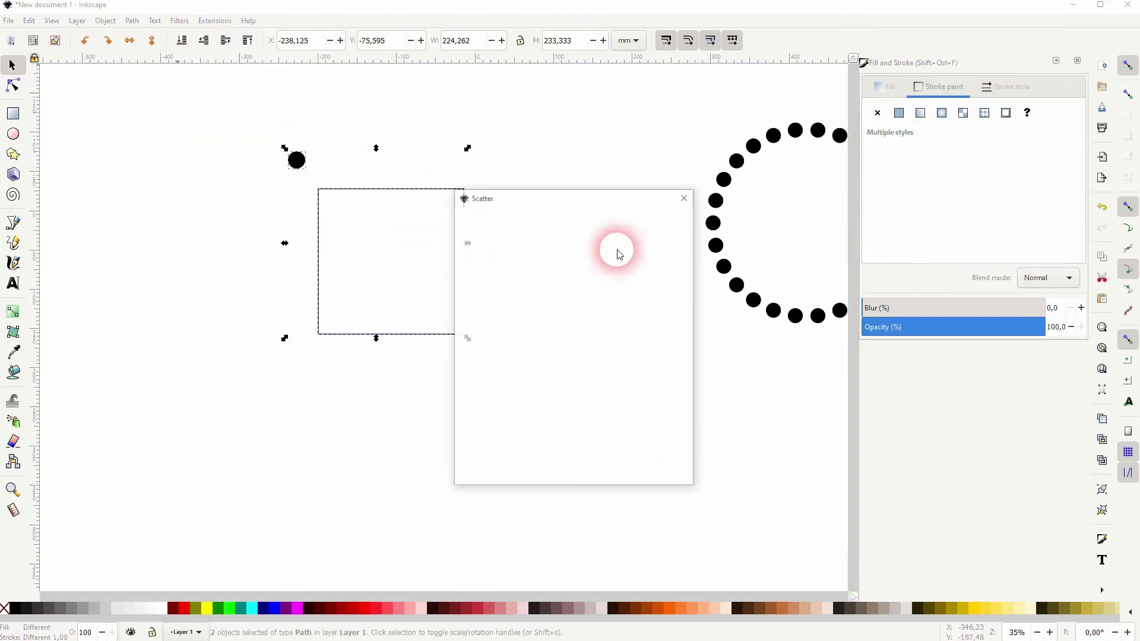
left_click_drag(624, 209, 719, 171)
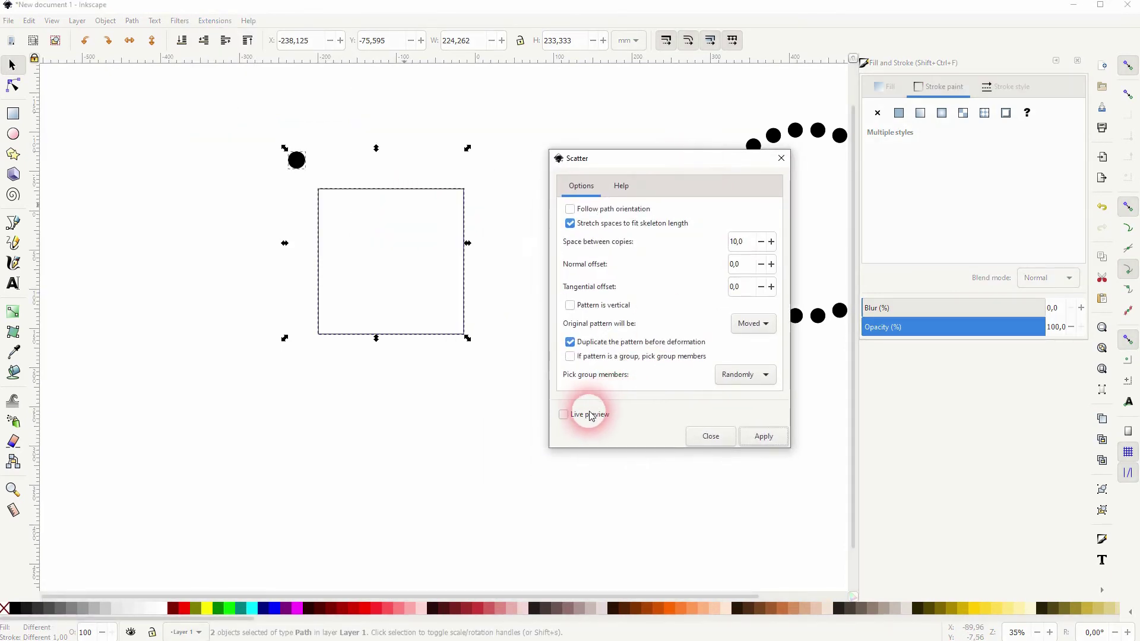
left_click(606, 415)
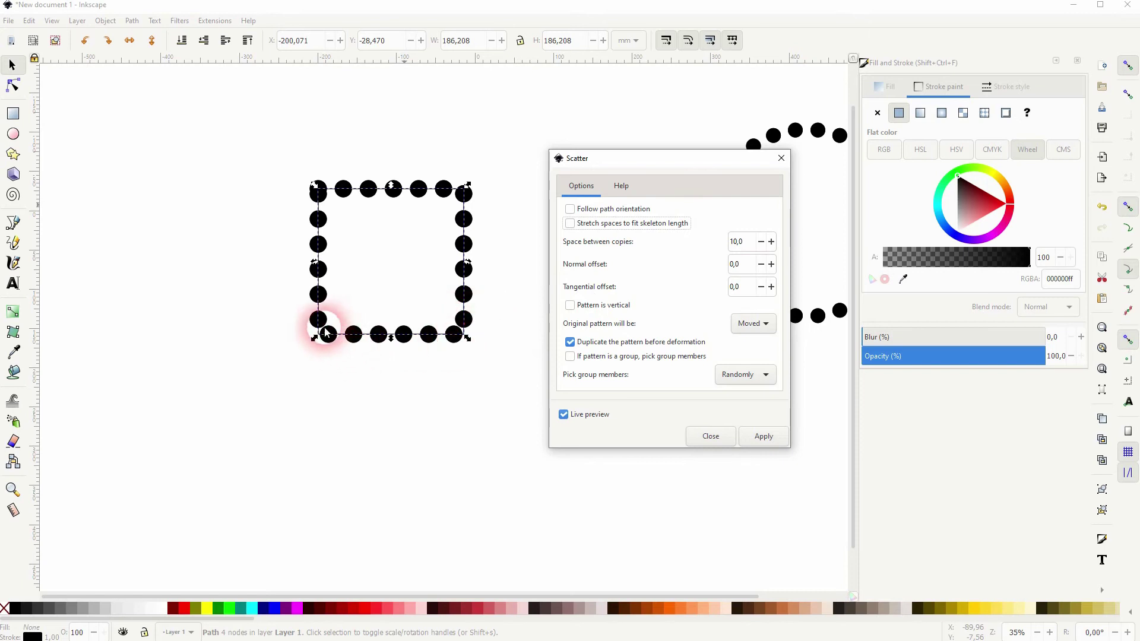
left_click(570, 224)
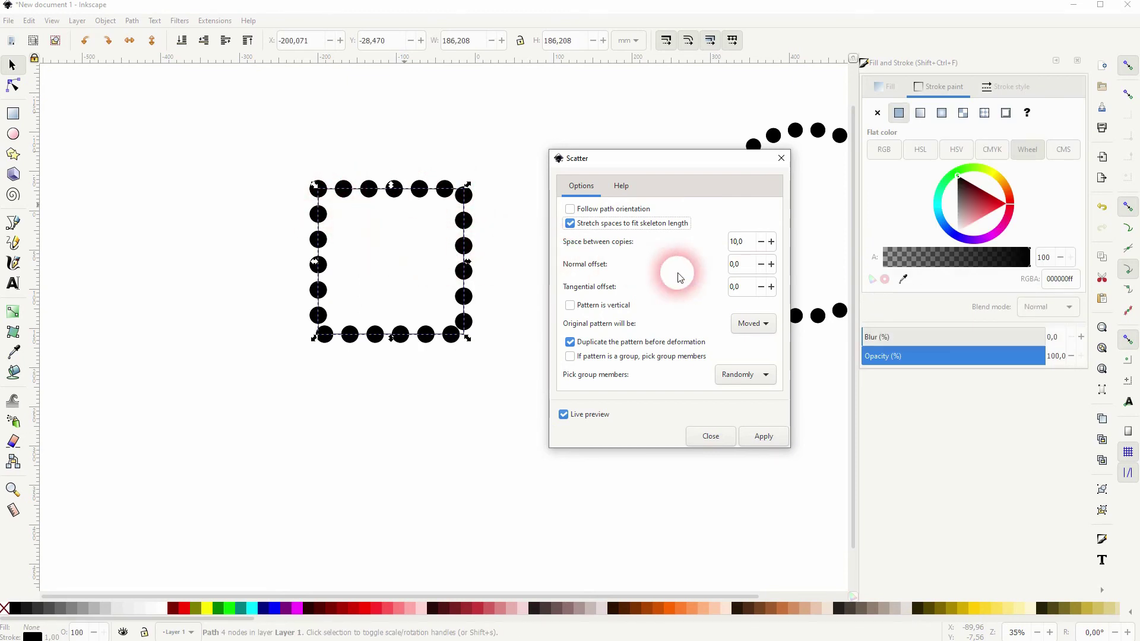
Try spacings of 5 and 0, then set Space between copies to 4 and apply
left_click_drag(753, 249, 729, 252)
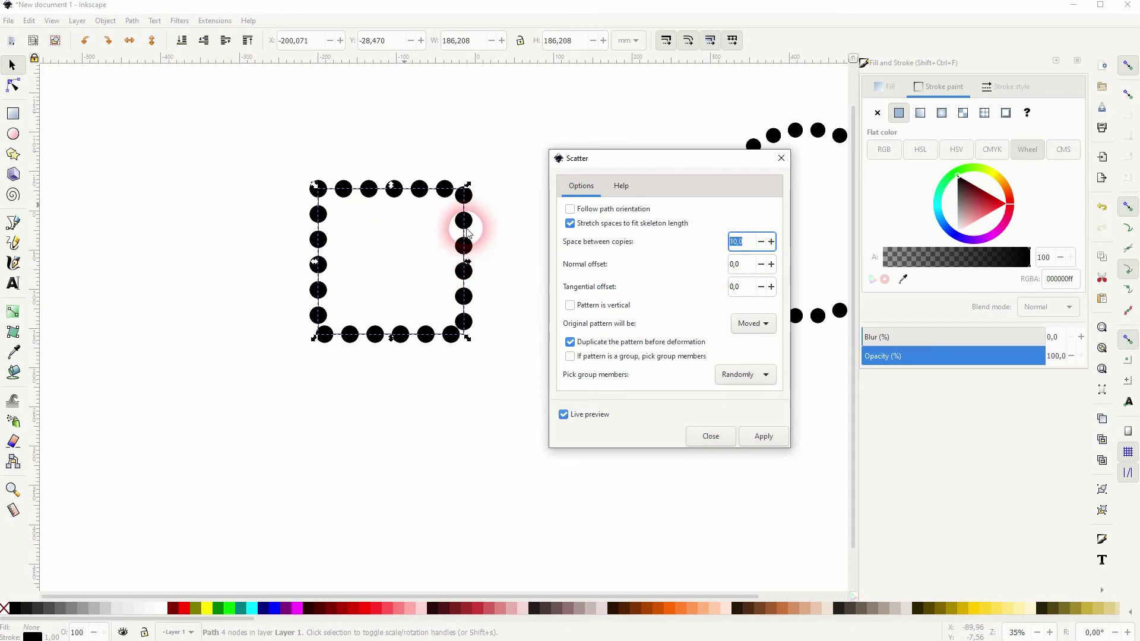
type("5")
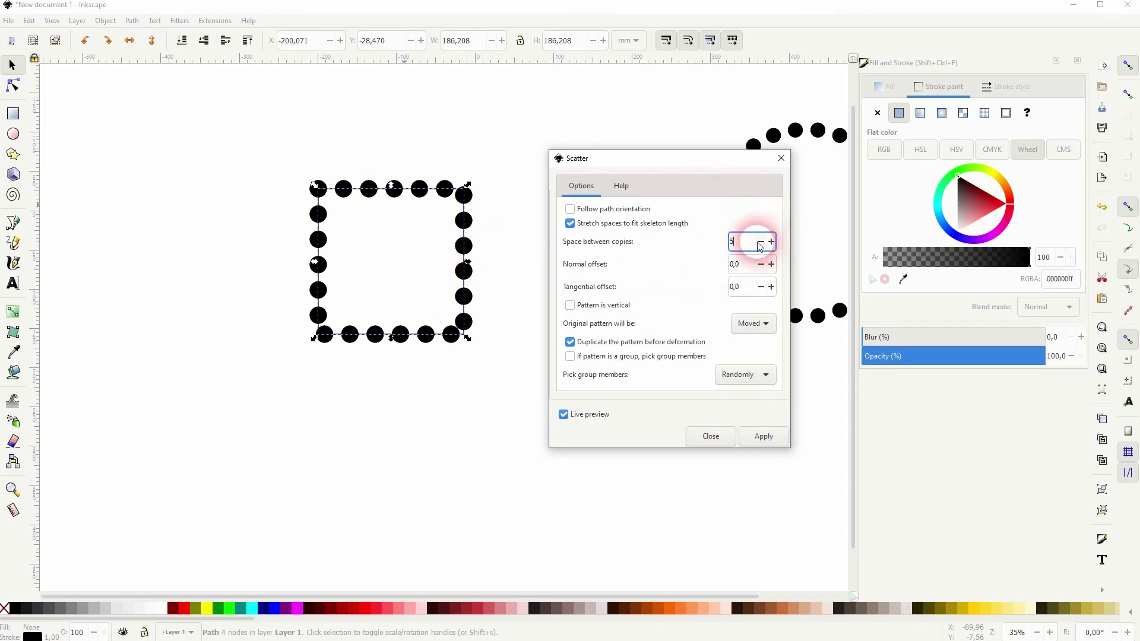
left_click(749, 264)
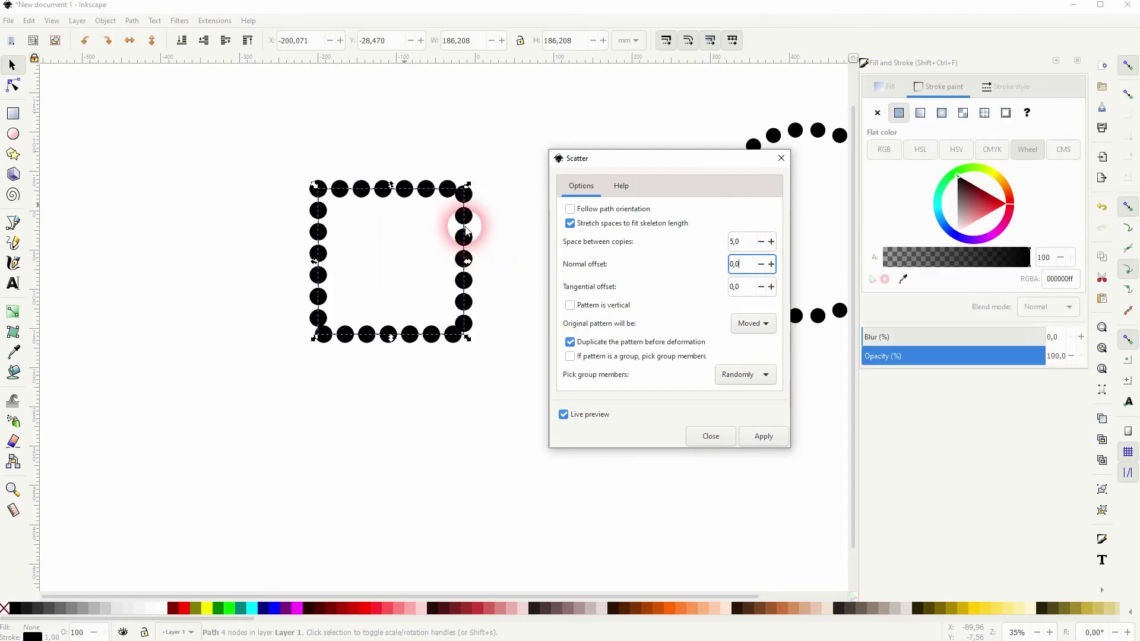
left_click_drag(742, 241, 702, 242)
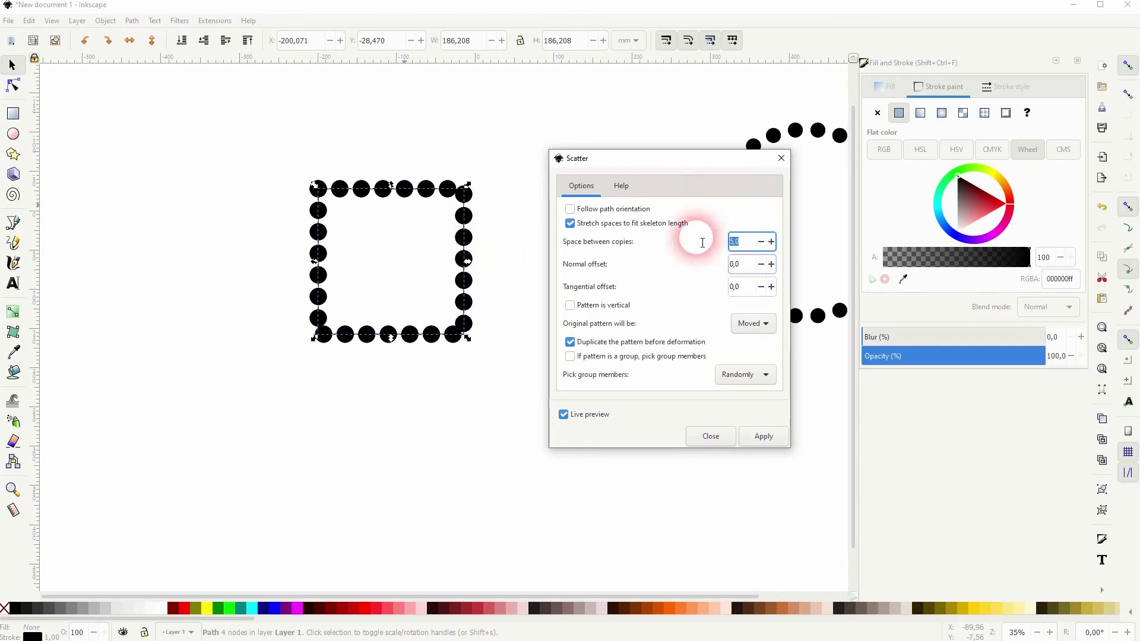
type("0")
left_click(749, 263)
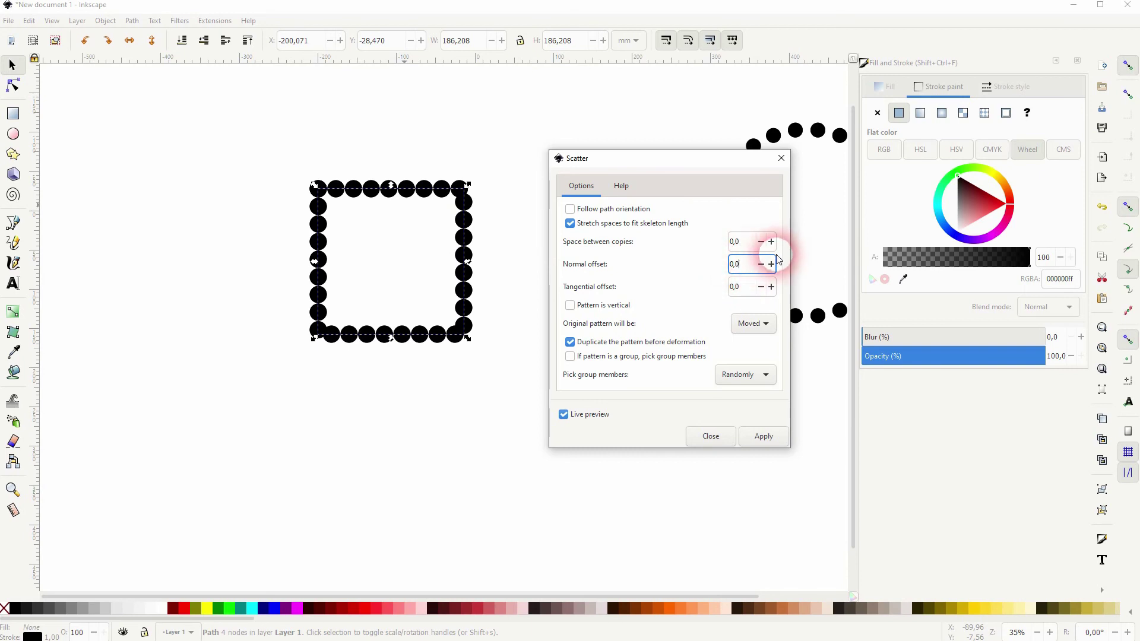
left_click(742, 240)
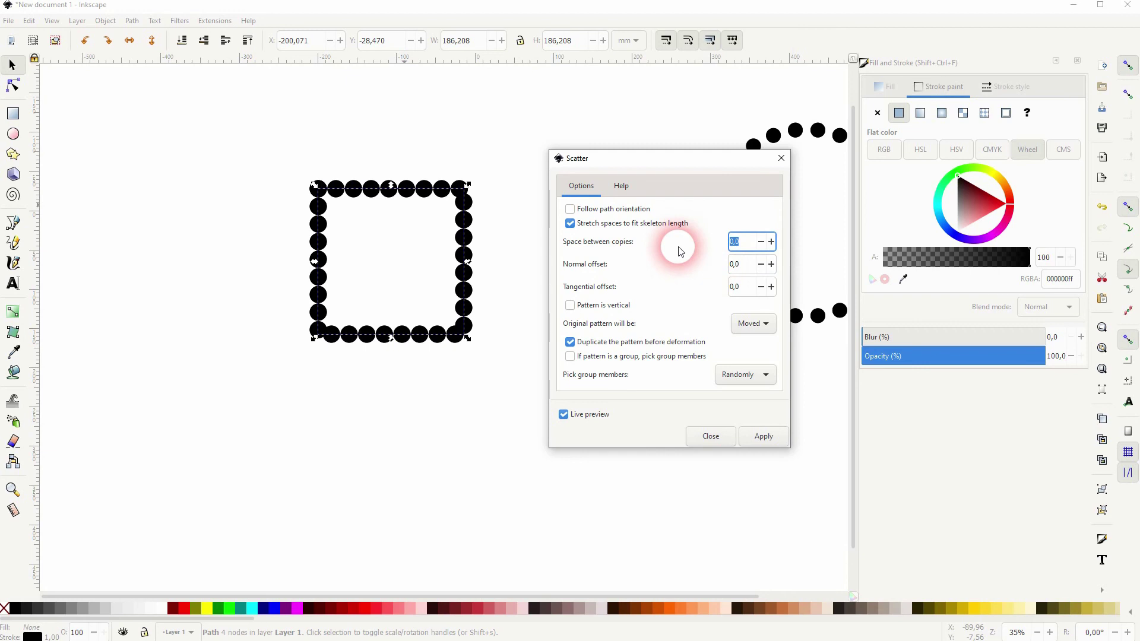
type("4")
left_click(744, 266)
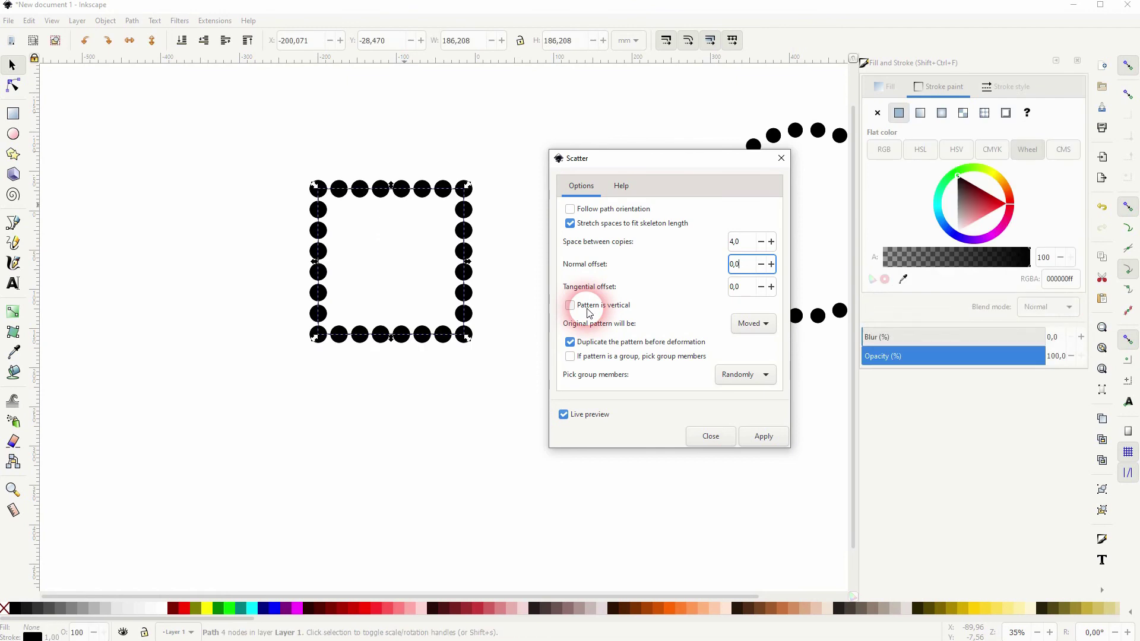
left_click(764, 438)
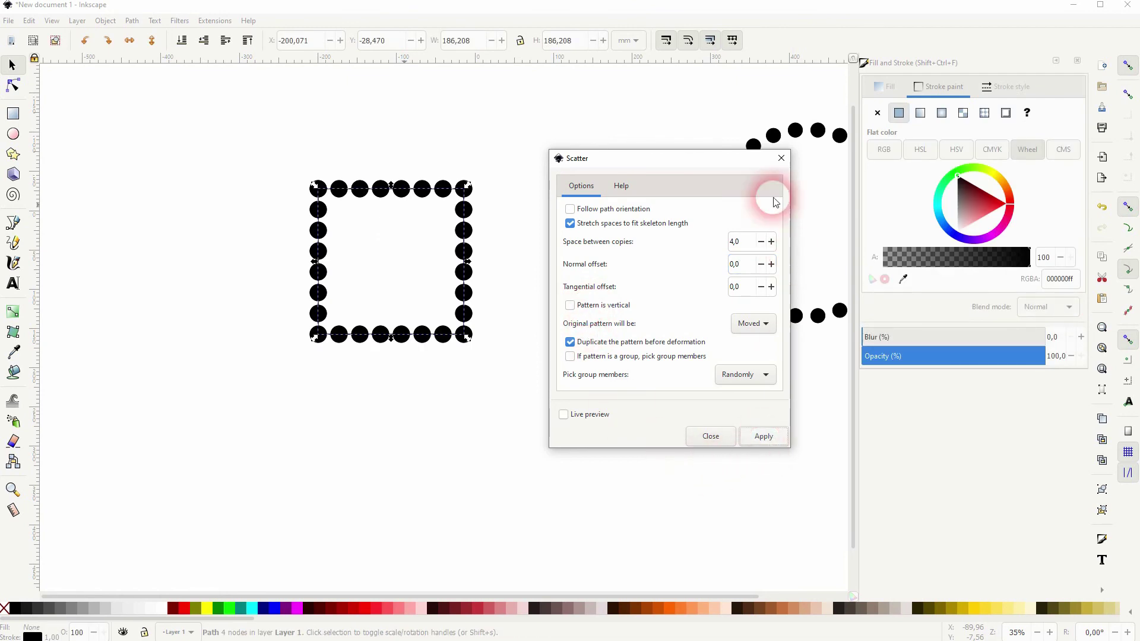
Delete the plain square outline, then reposition the dotted square and enlarge it to 213.179 mm
left_click(782, 158)
left_click(473, 468)
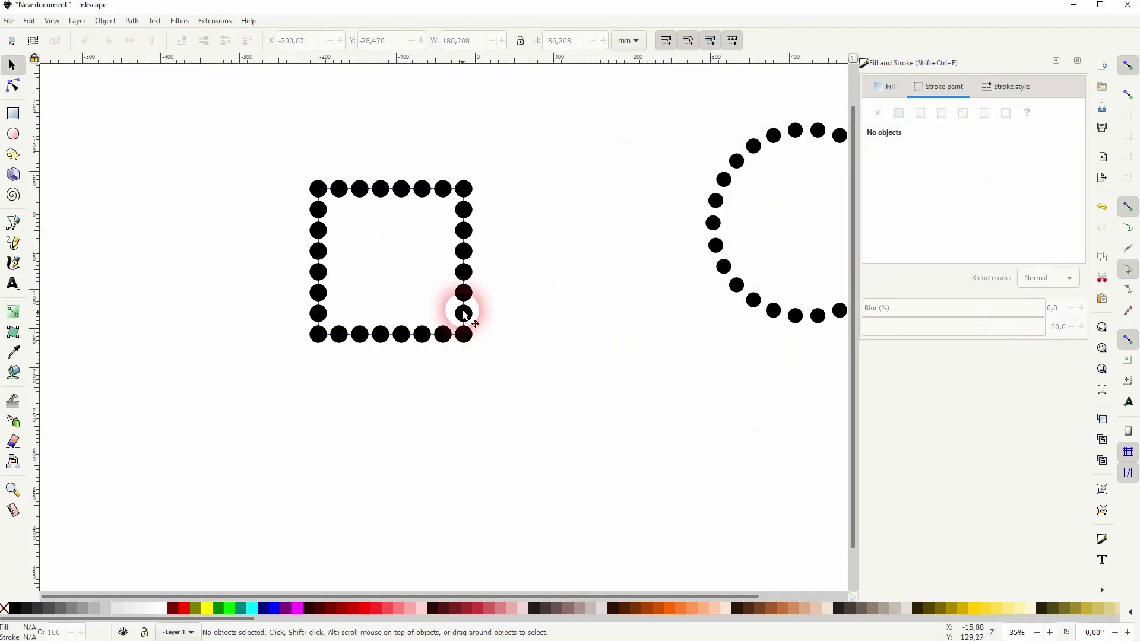
left_click_drag(463, 315, 290, 424)
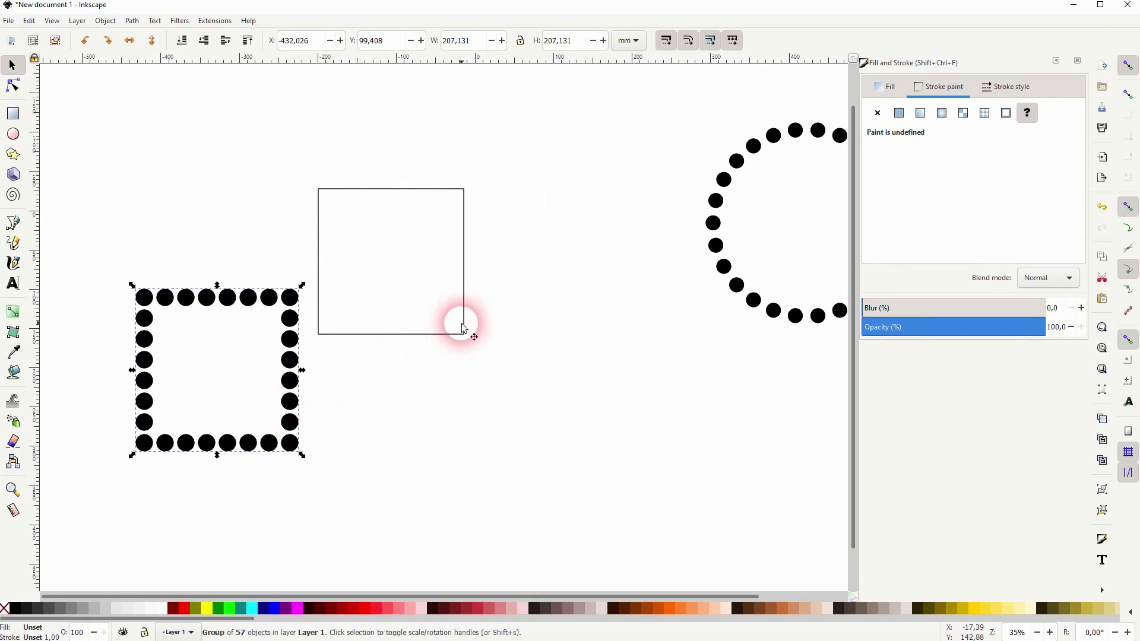
left_click(463, 328)
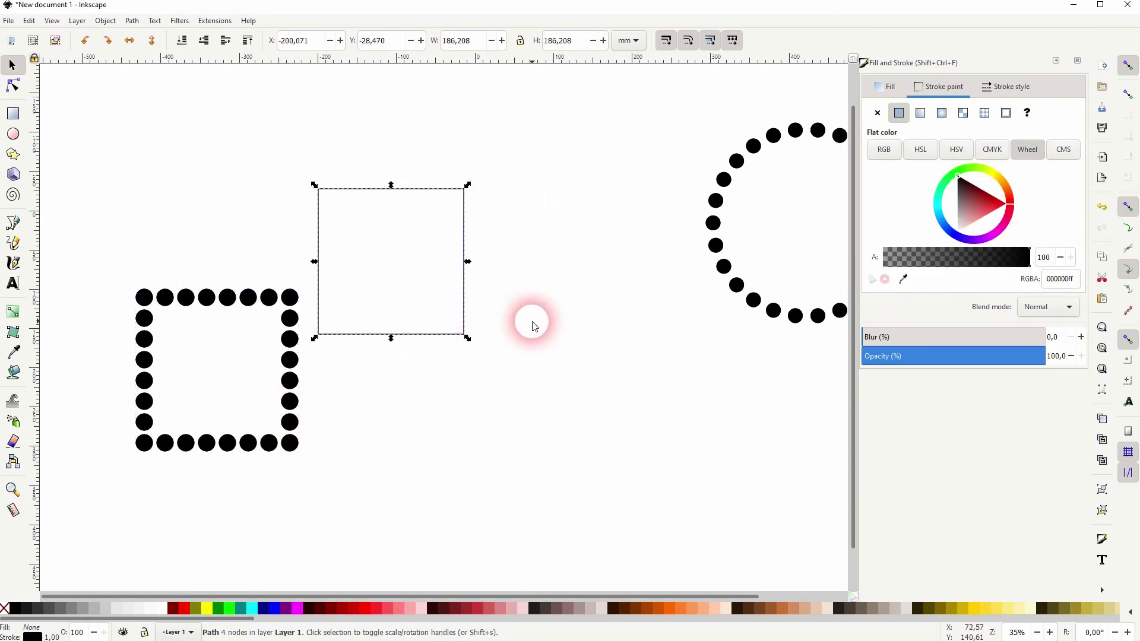
key("Delete")
left_click_drag(288, 382, 518, 324)
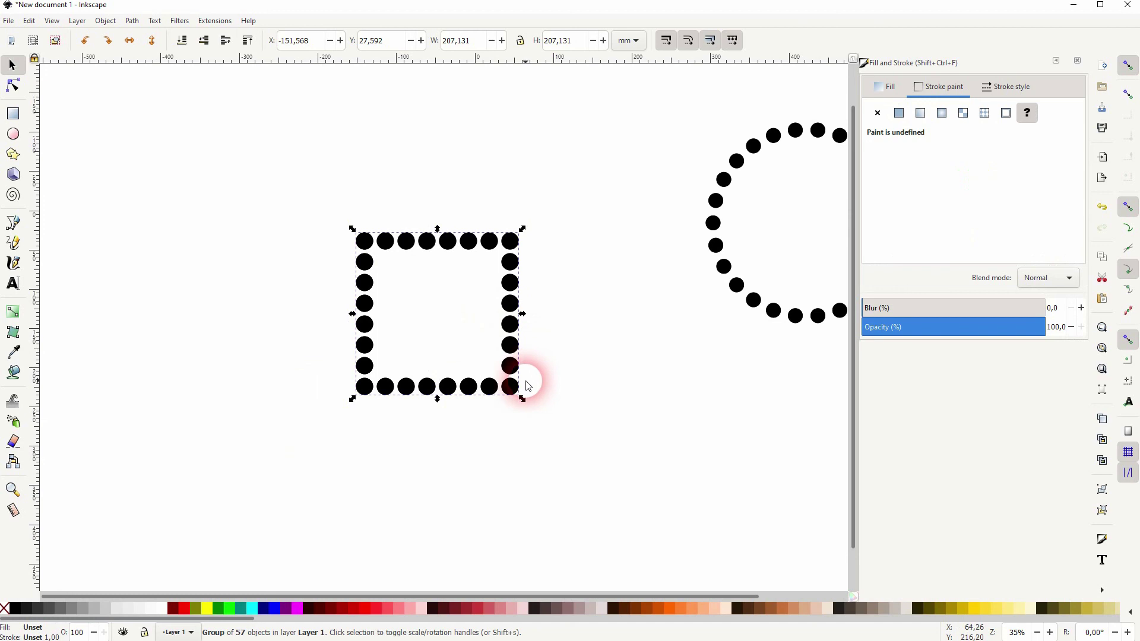
left_click_drag(522, 399, 547, 404)
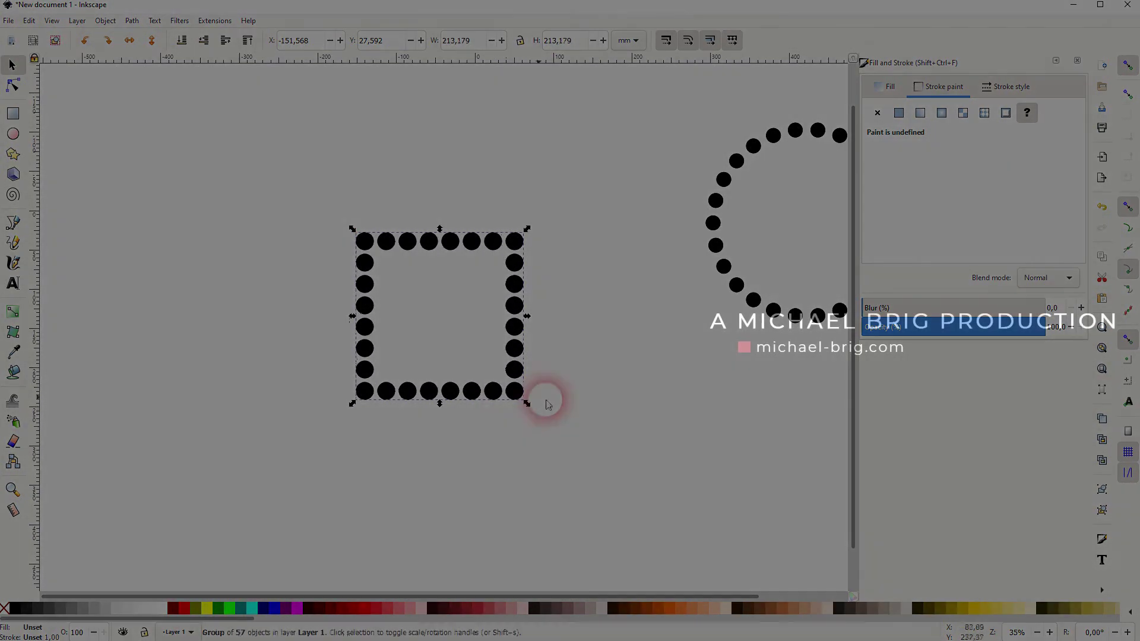